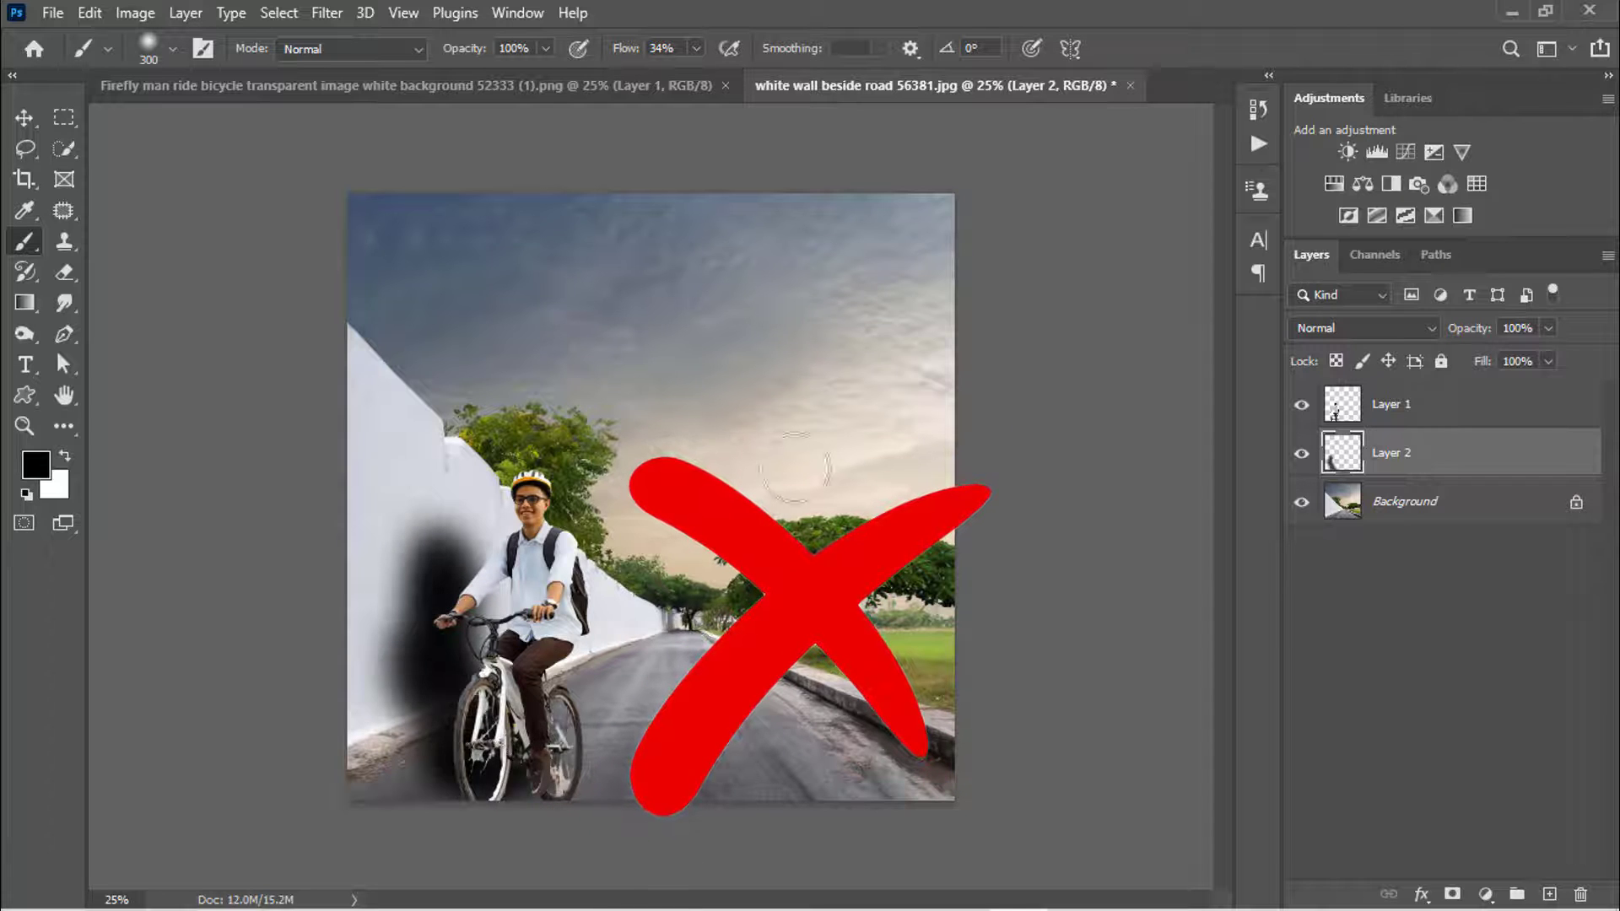
- Fade the demo composite's wall shadow by lowering Layer 2's opacity to about 53%
left_click_drag(1480, 340, 1468, 333)
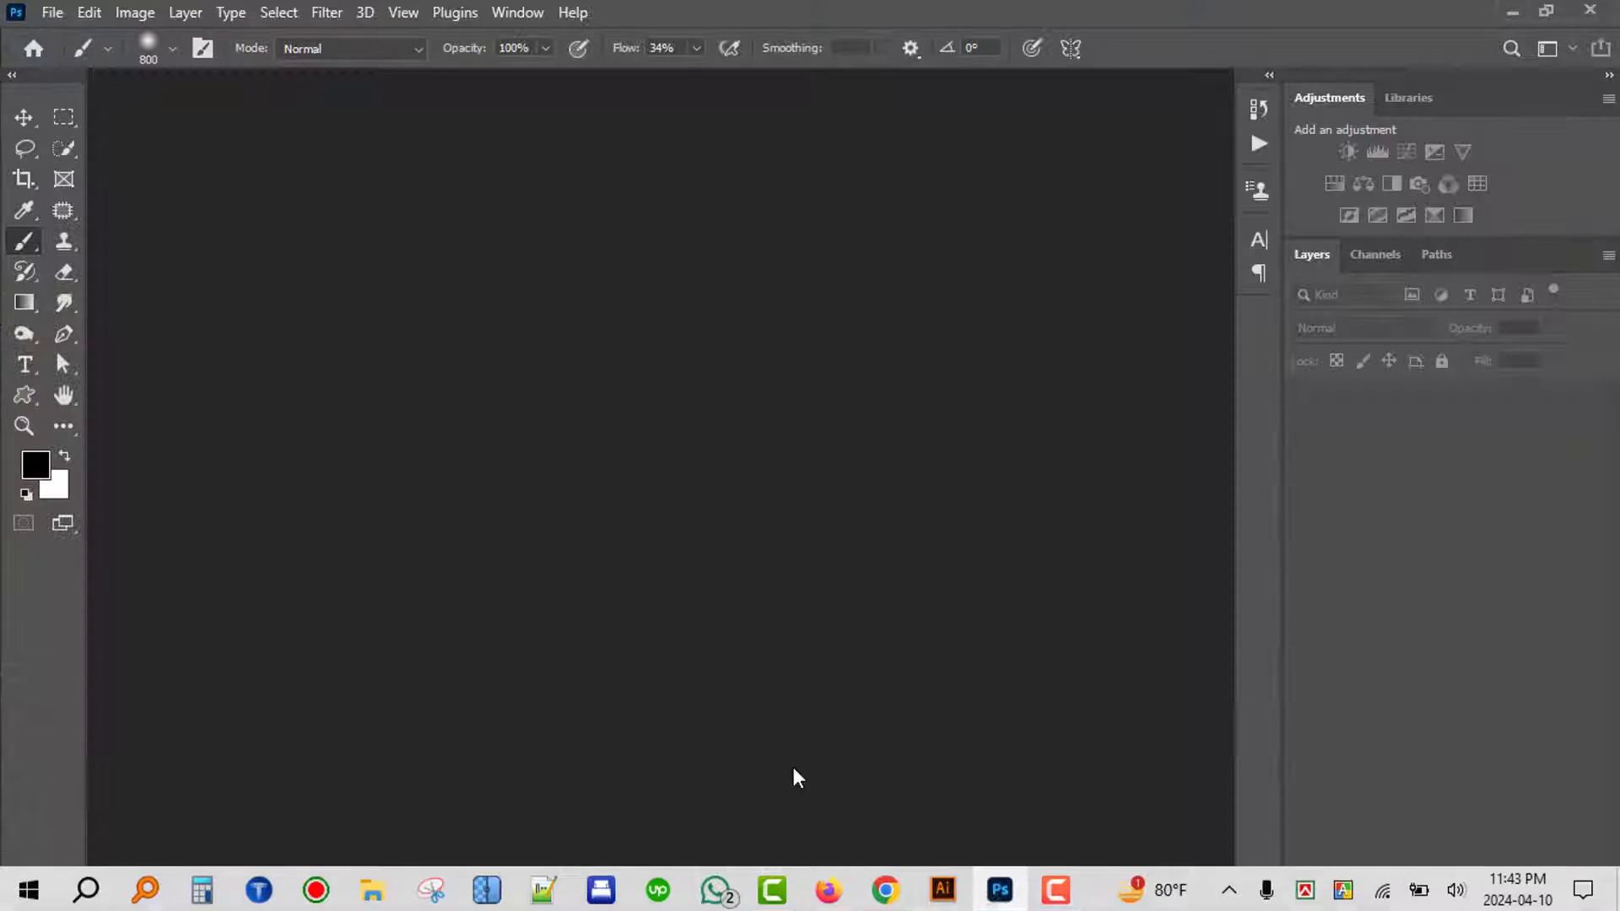
- Open the cyclist cut-out PNG and the white wall beside road 56381 photo together
left_click(52, 12)
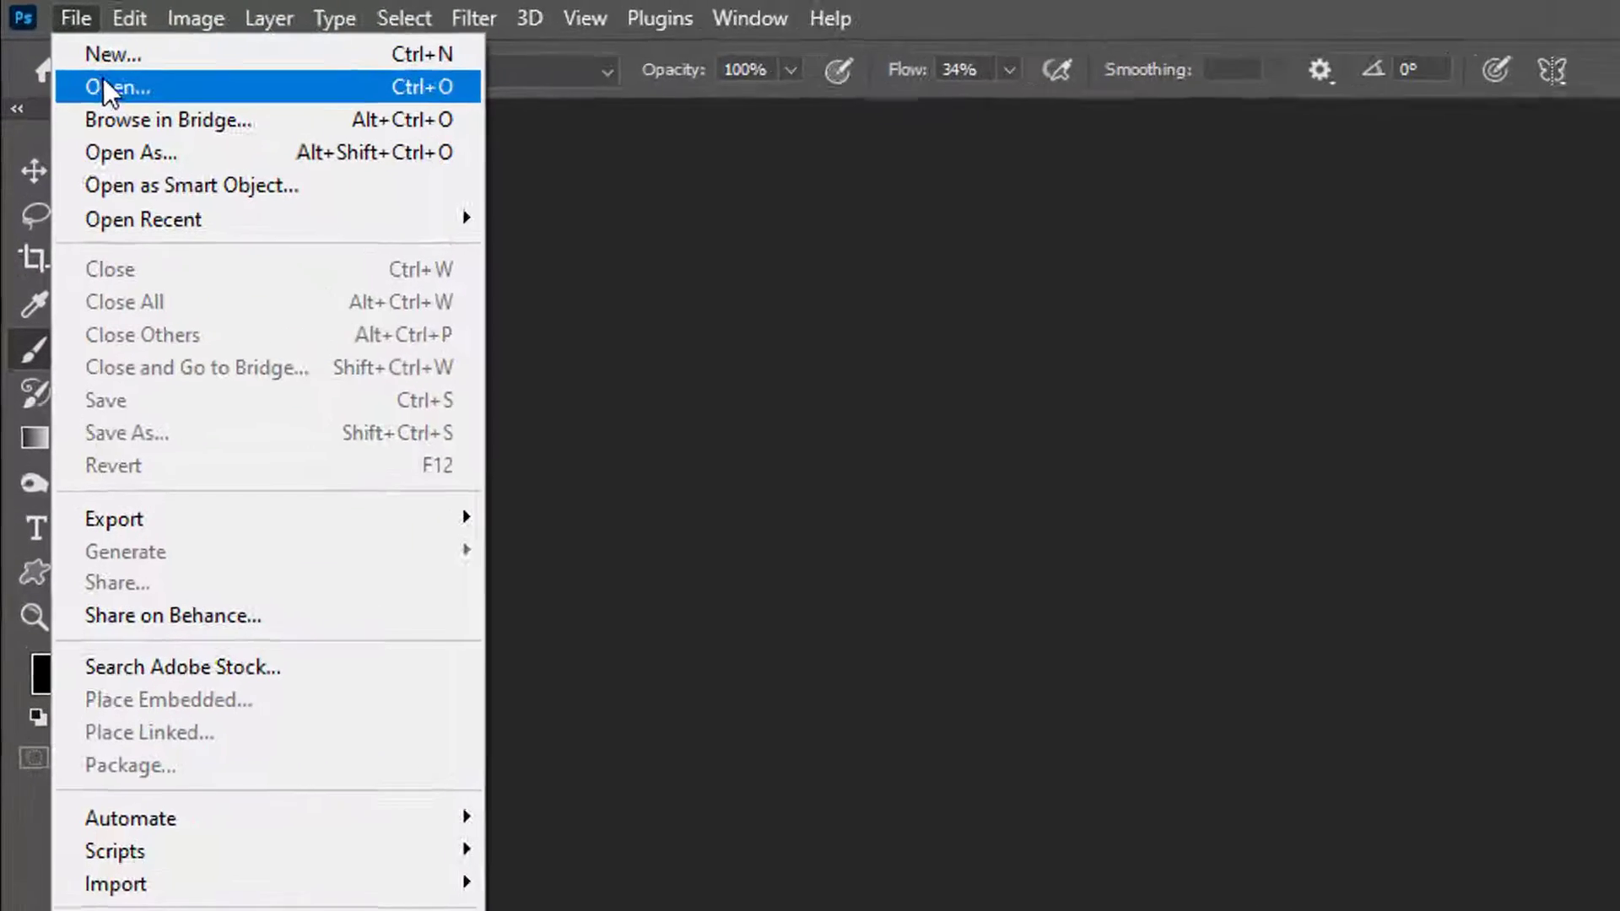
left_click(82, 58)
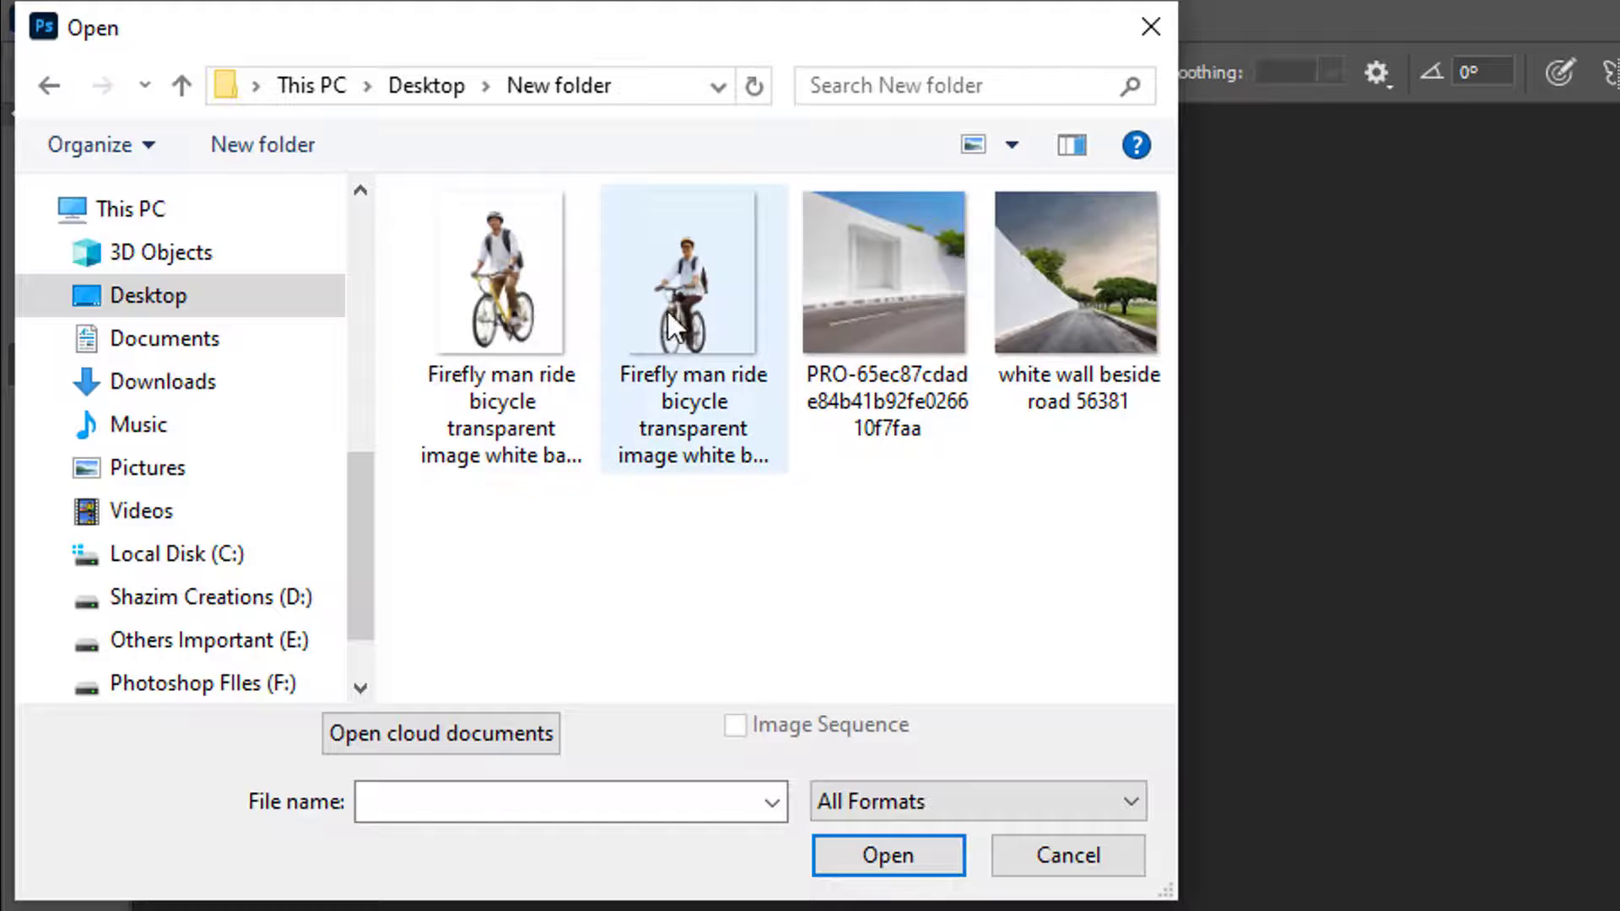
left_click(666, 307)
left_click(1055, 364, "ctrl")
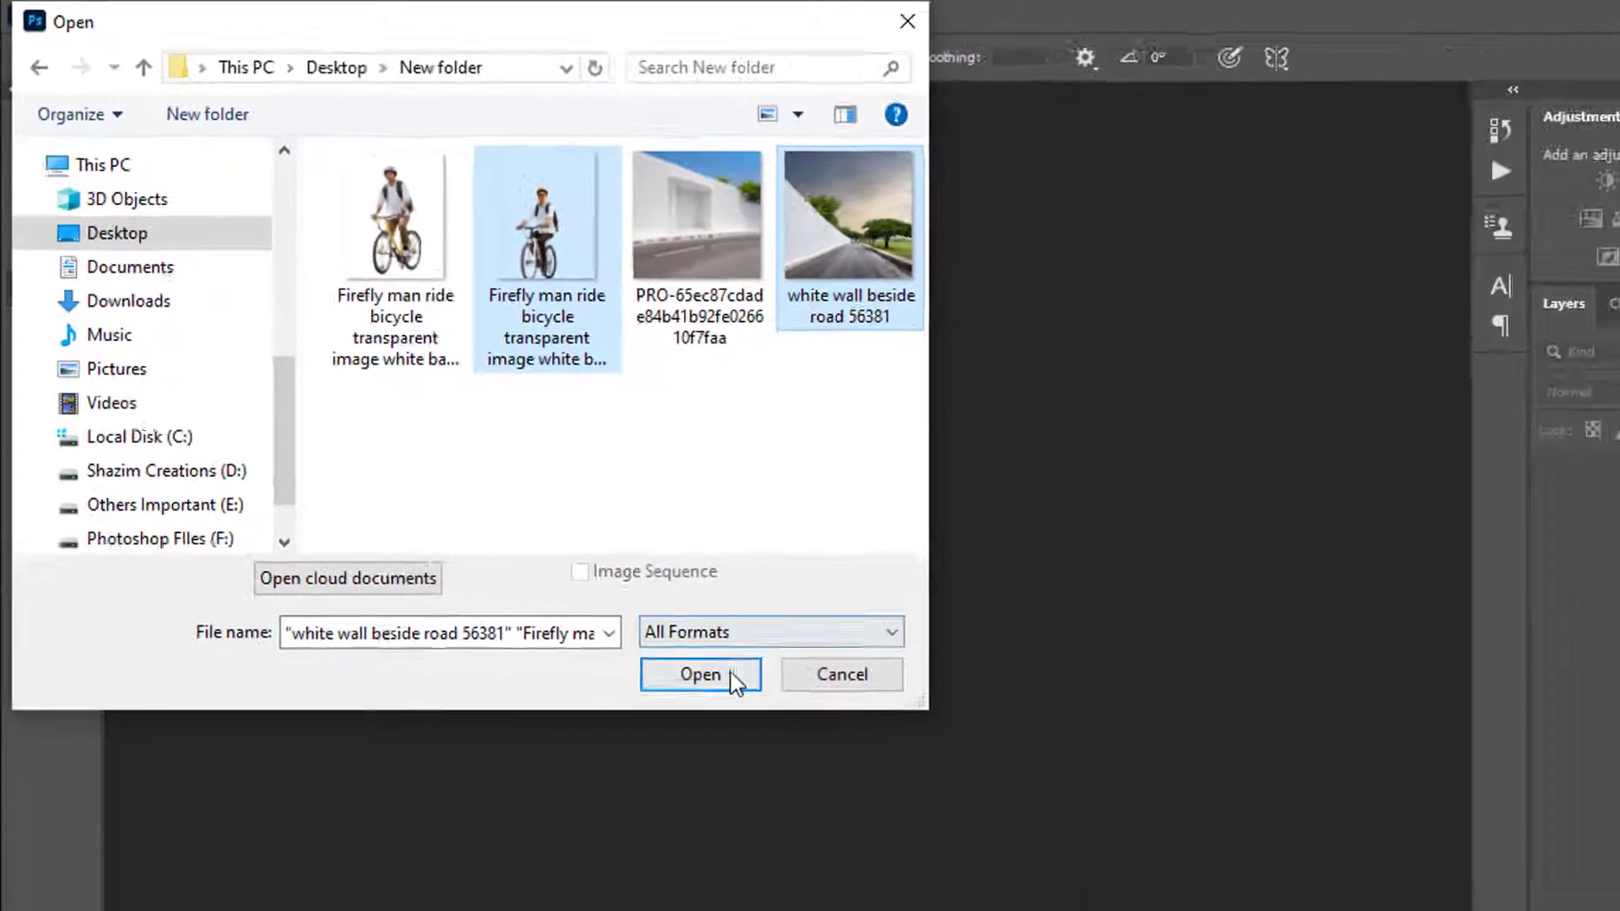
left_click(888, 854)
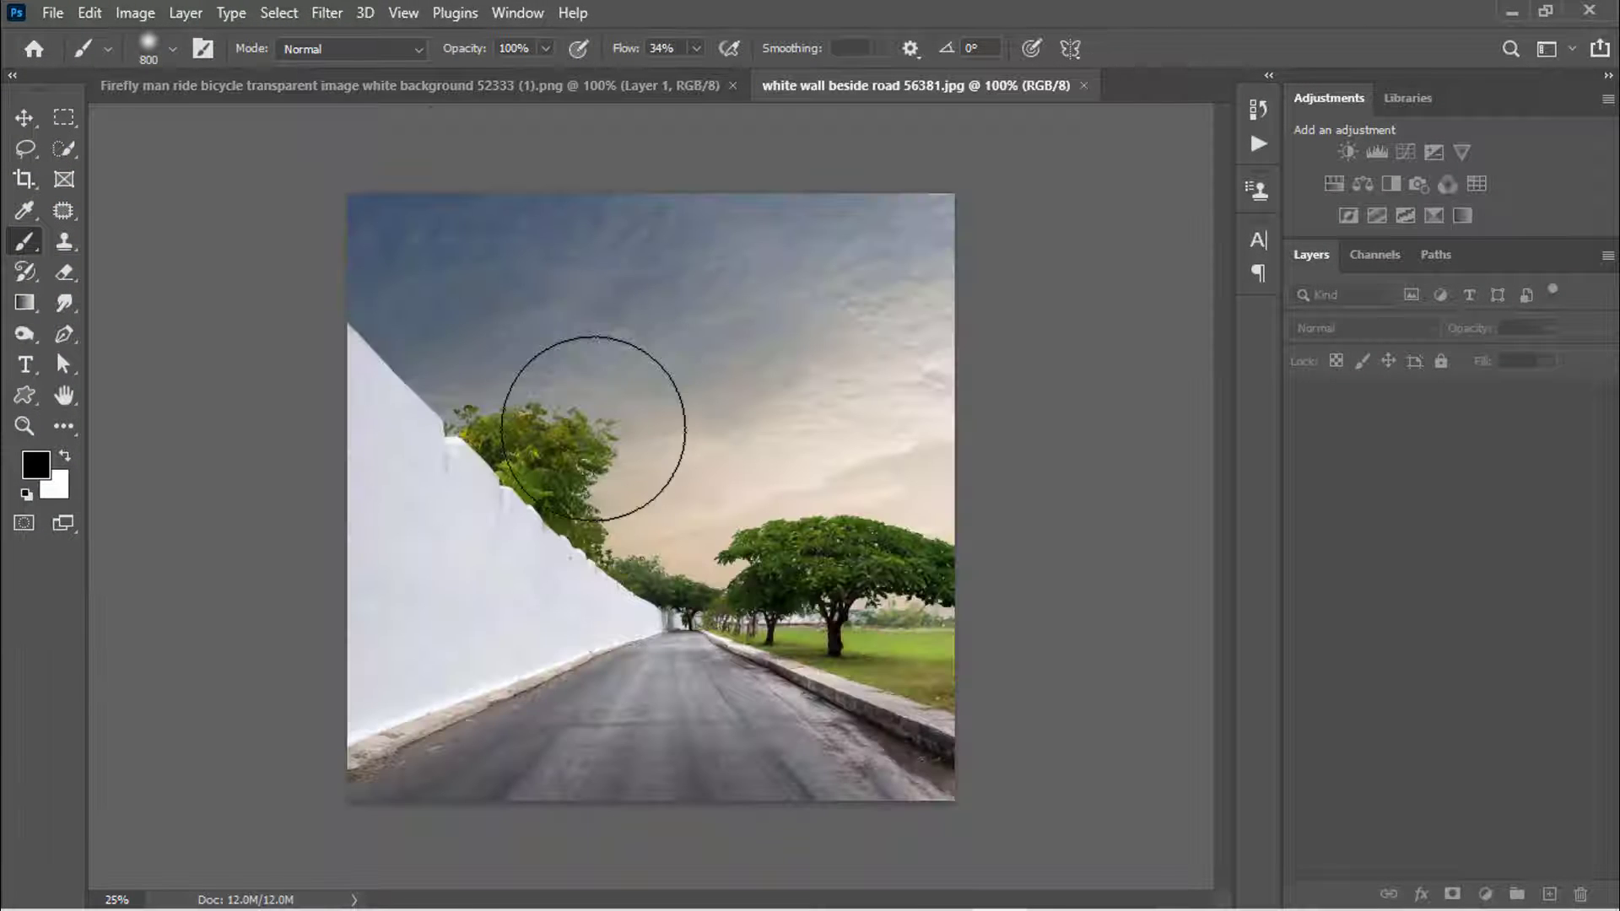
- Move the cyclist layer from its document into the white wall road photo
left_click(476, 90)
key("v")
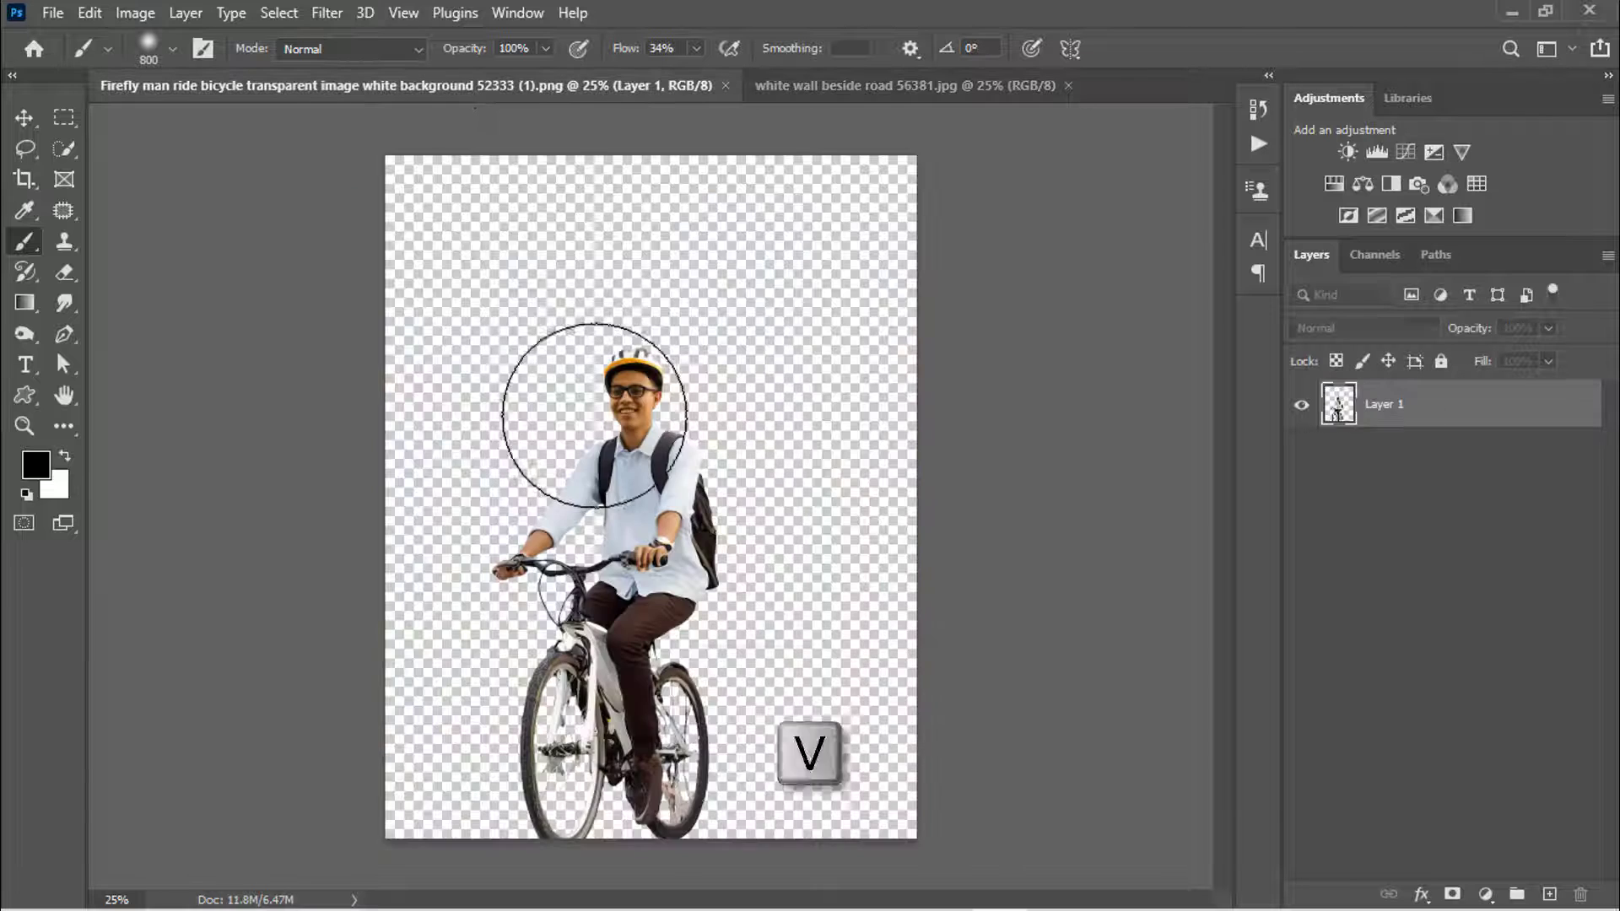
mouse_move(613, 481)
left_mouse_down()
mouse_move(812, 118)
mouse_move(701, 440)
left_mouse_up()
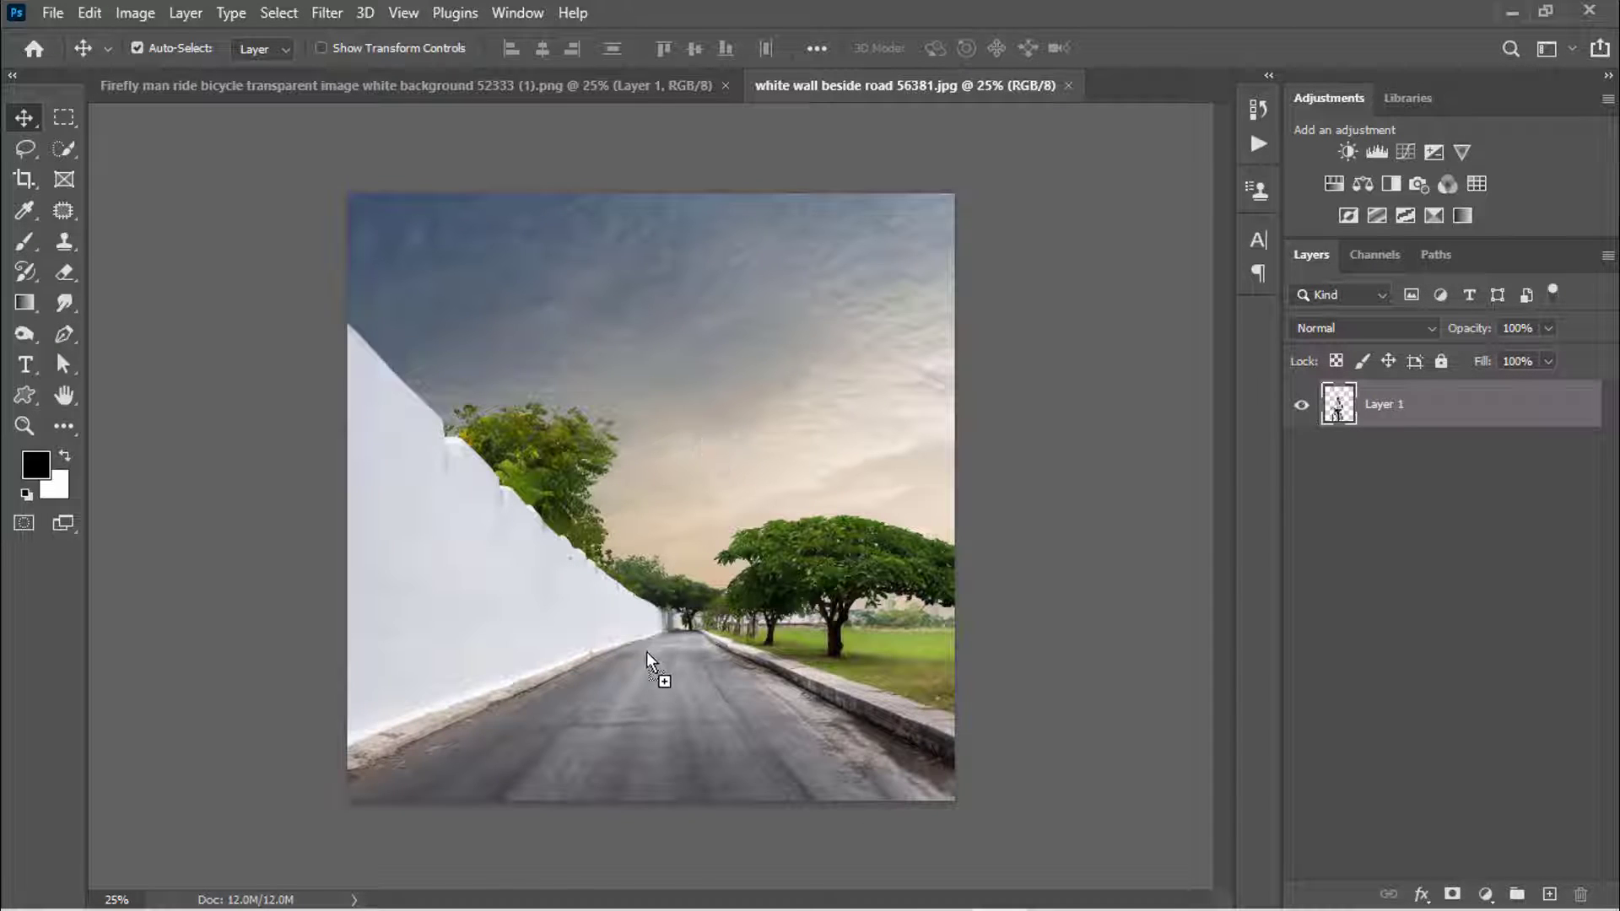
mouse_move(646, 652)
left_mouse_down()
mouse_move(649, 590)
mouse_move(611, 468)
left_mouse_up()
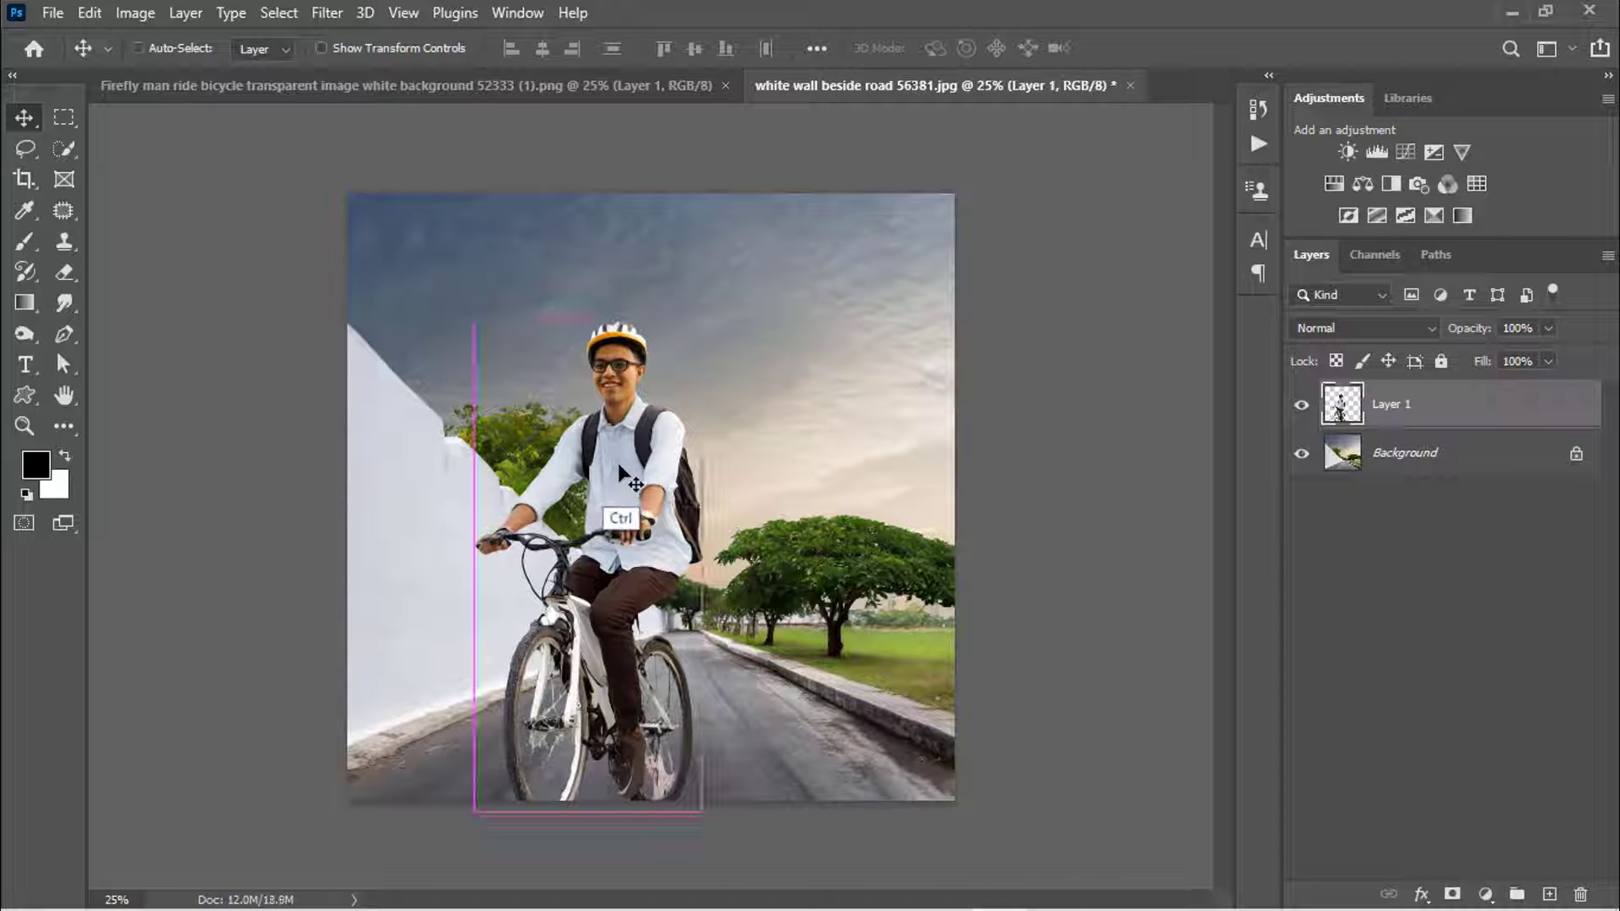
- Scale the cyclist to about 68% and position him beside the wall
key("ctrl+t")
left_click_drag(700, 318, 600, 465)
left_click_drag(577, 579, 537, 570)
key("Return")
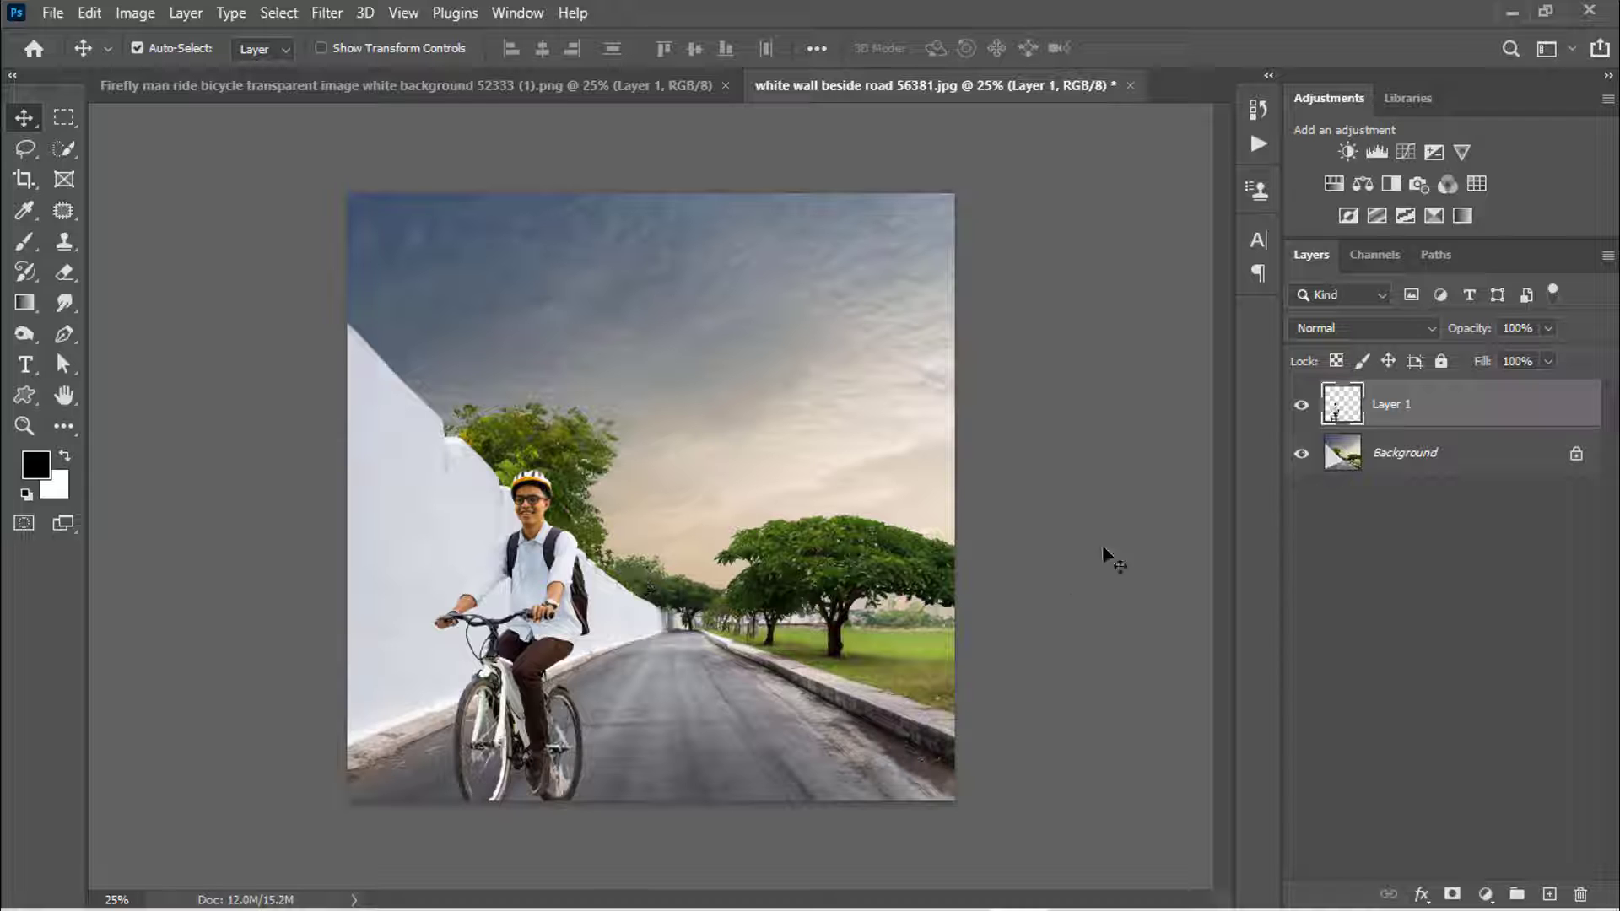
- Duplicate the cyclist layer and name the copy Shadow
left_click(1405, 453)
key("b")
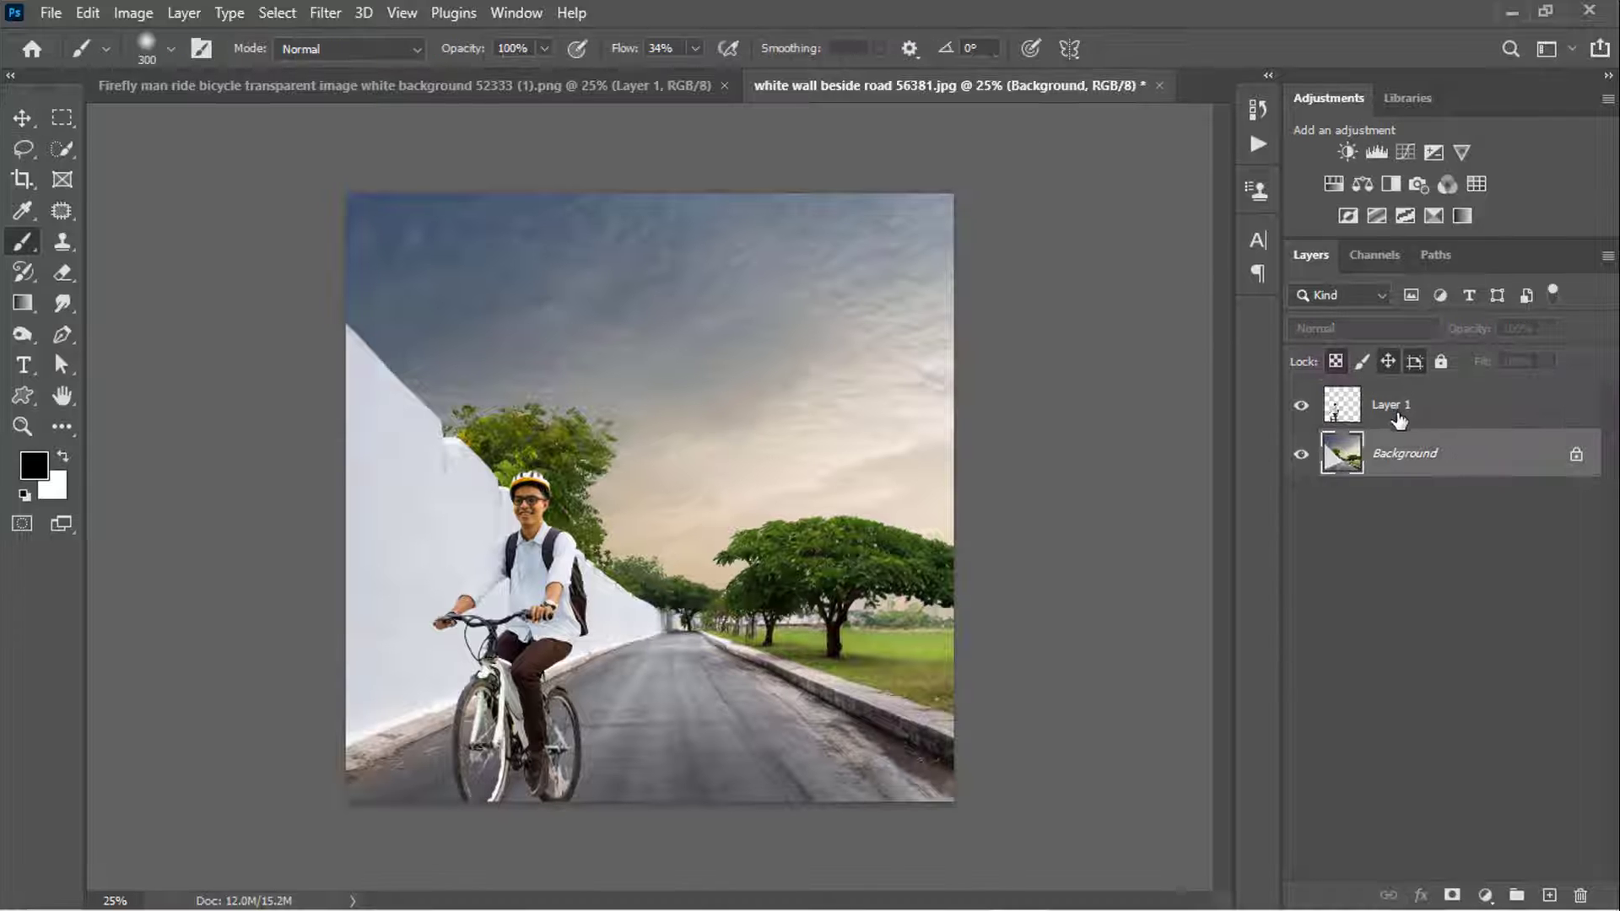
left_click(1348, 412, "ctrl")
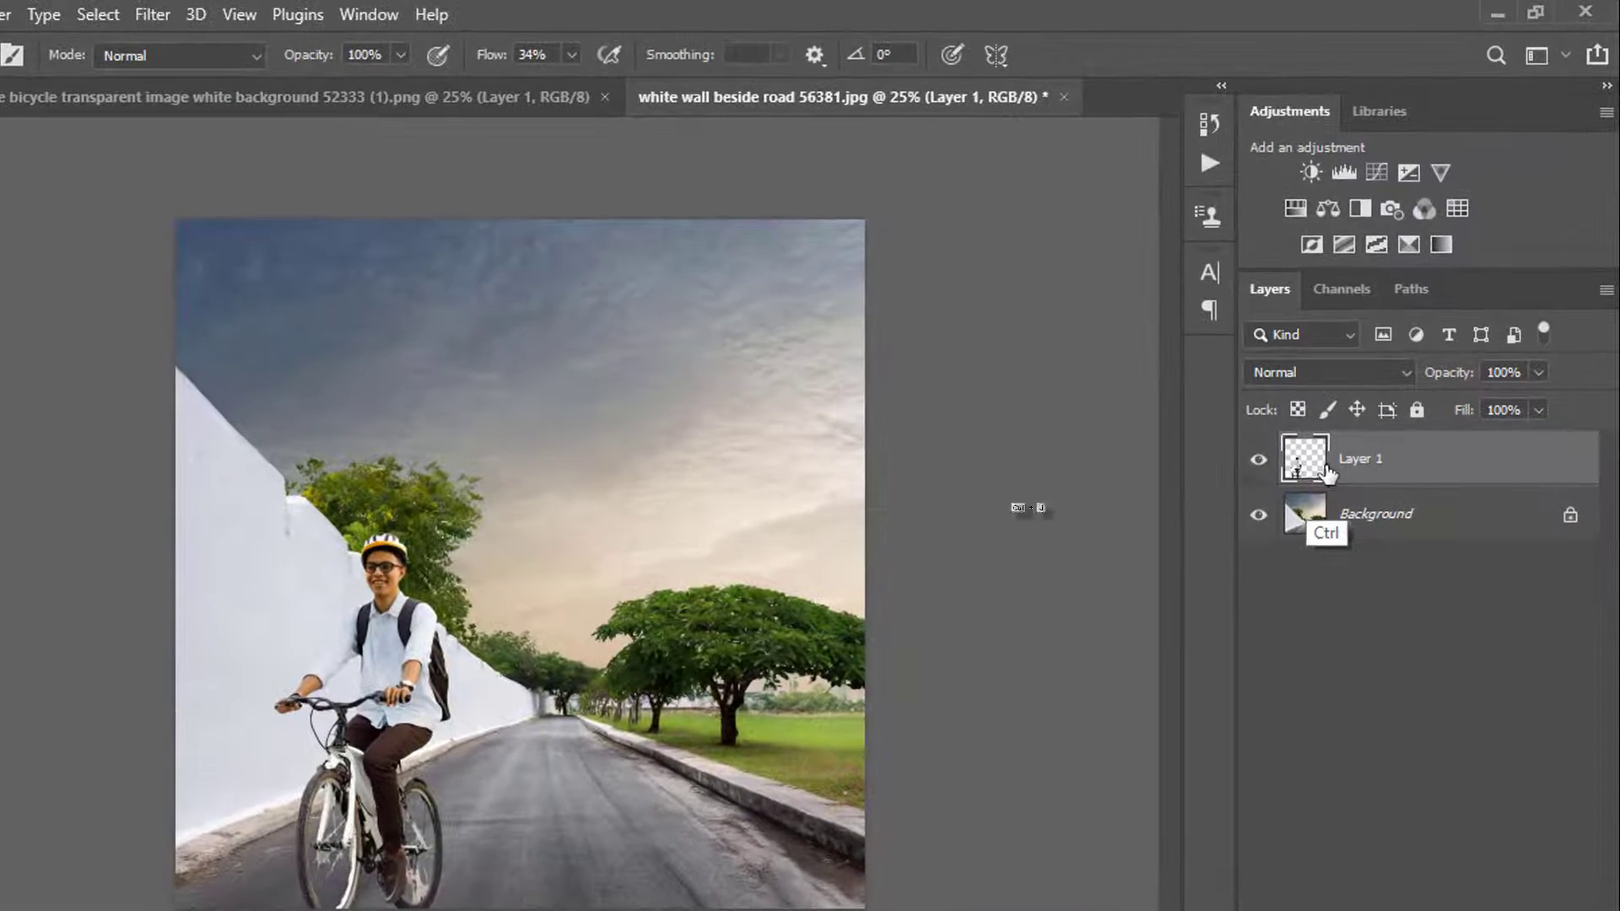
key("ctrl+j")
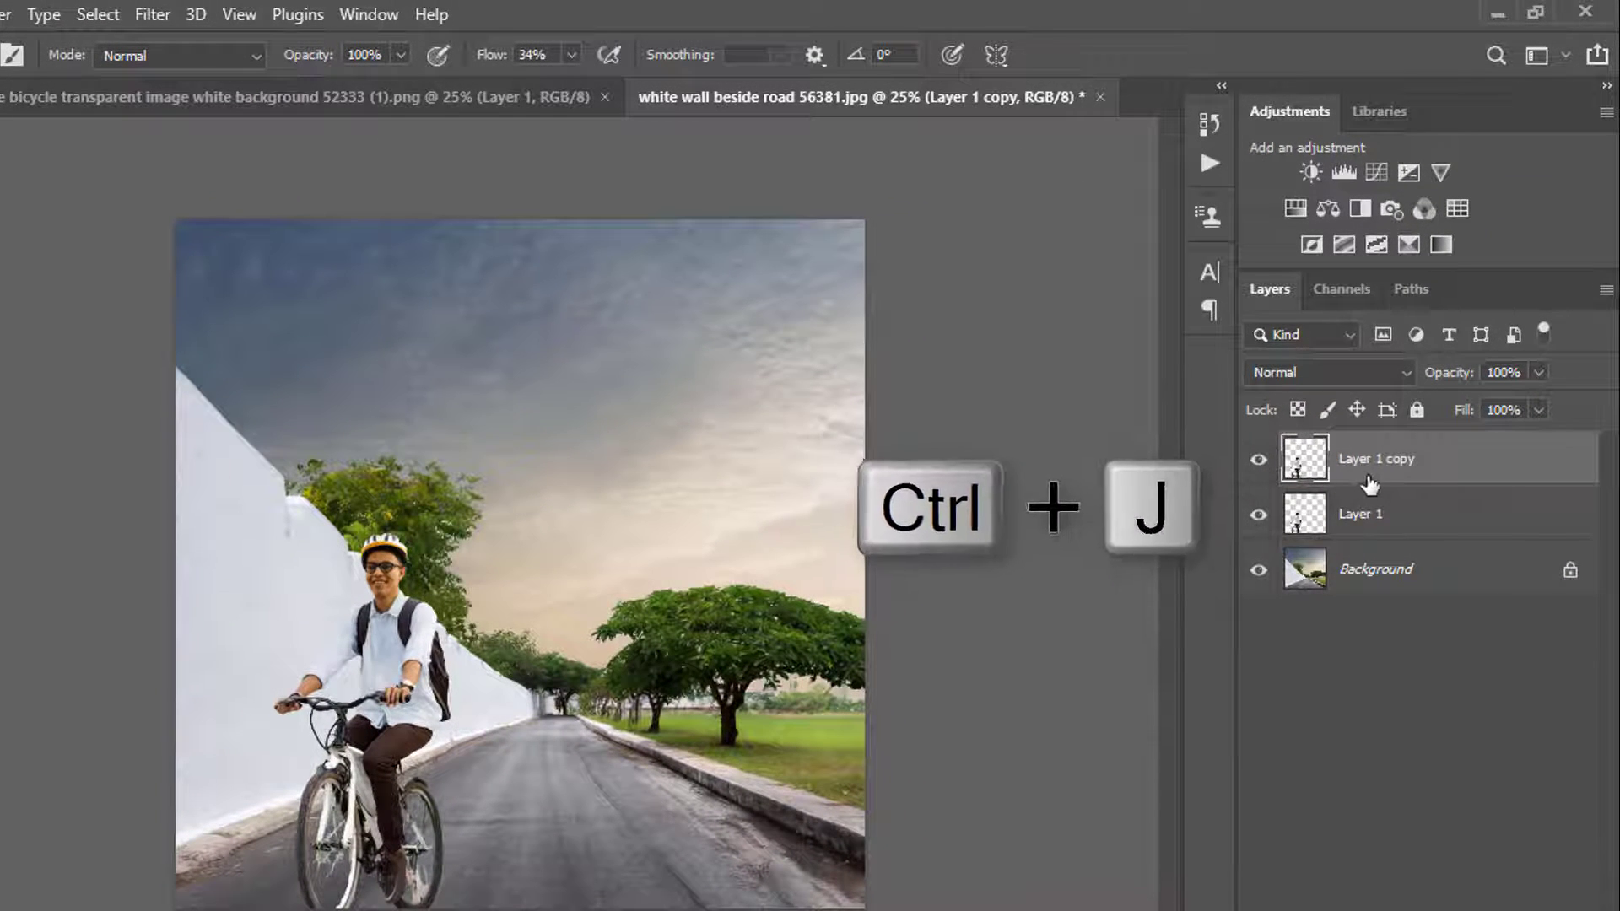
double_click(1323, 453)
type("Shadow")
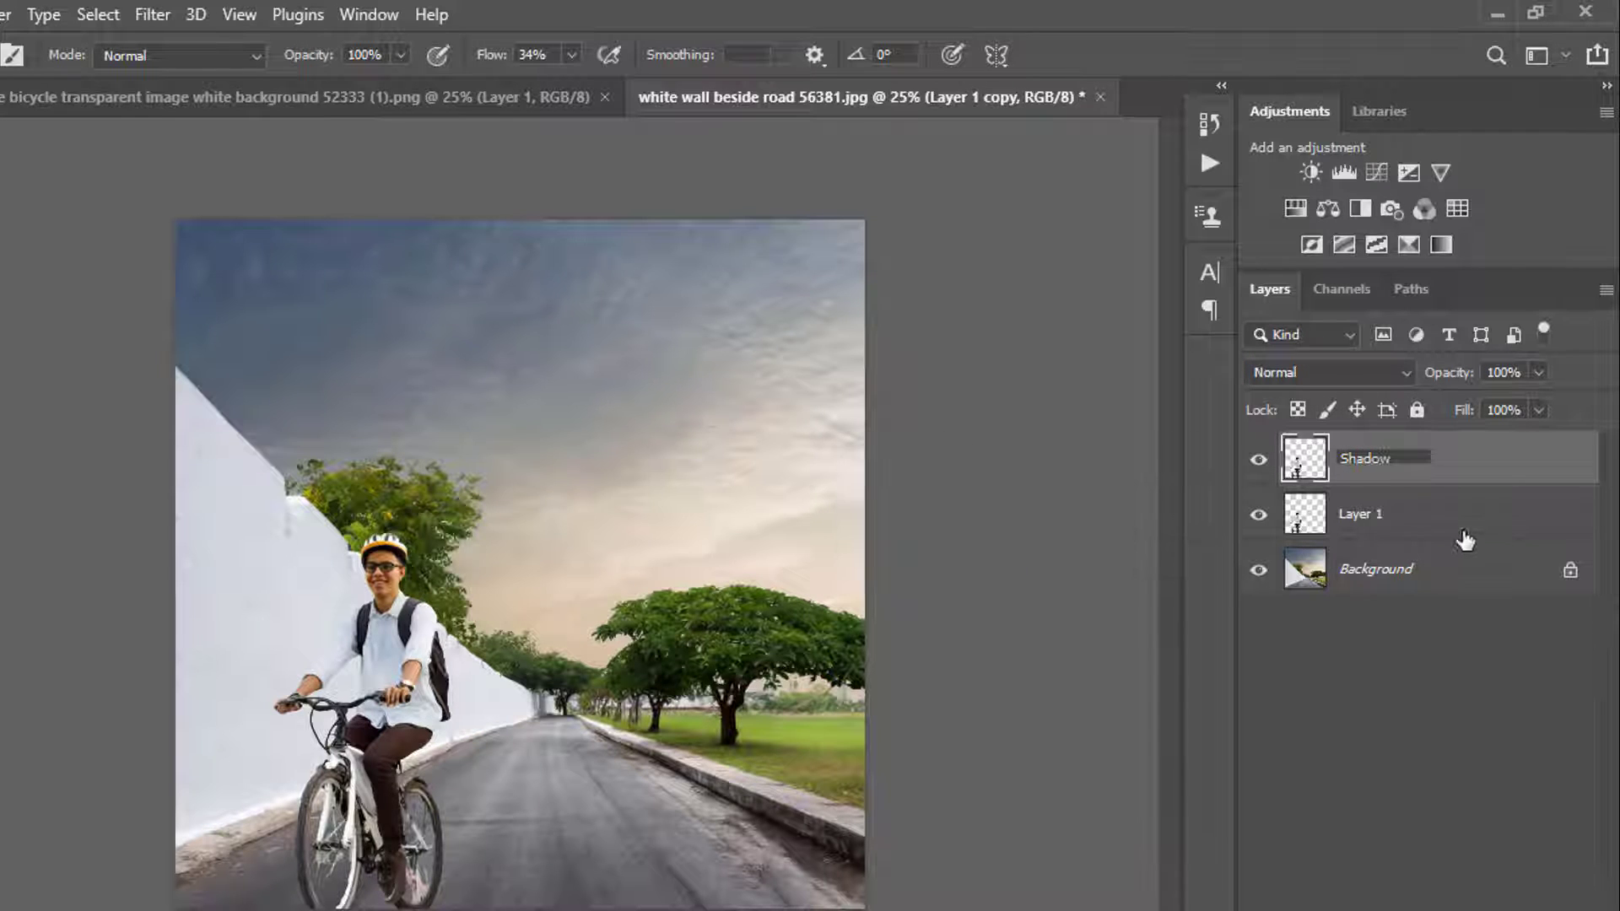
- Place Shadow beneath the cyclist, rename the top layer Subject, and load Shadow's outline
left_click_drag(1435, 470, 1398, 544)
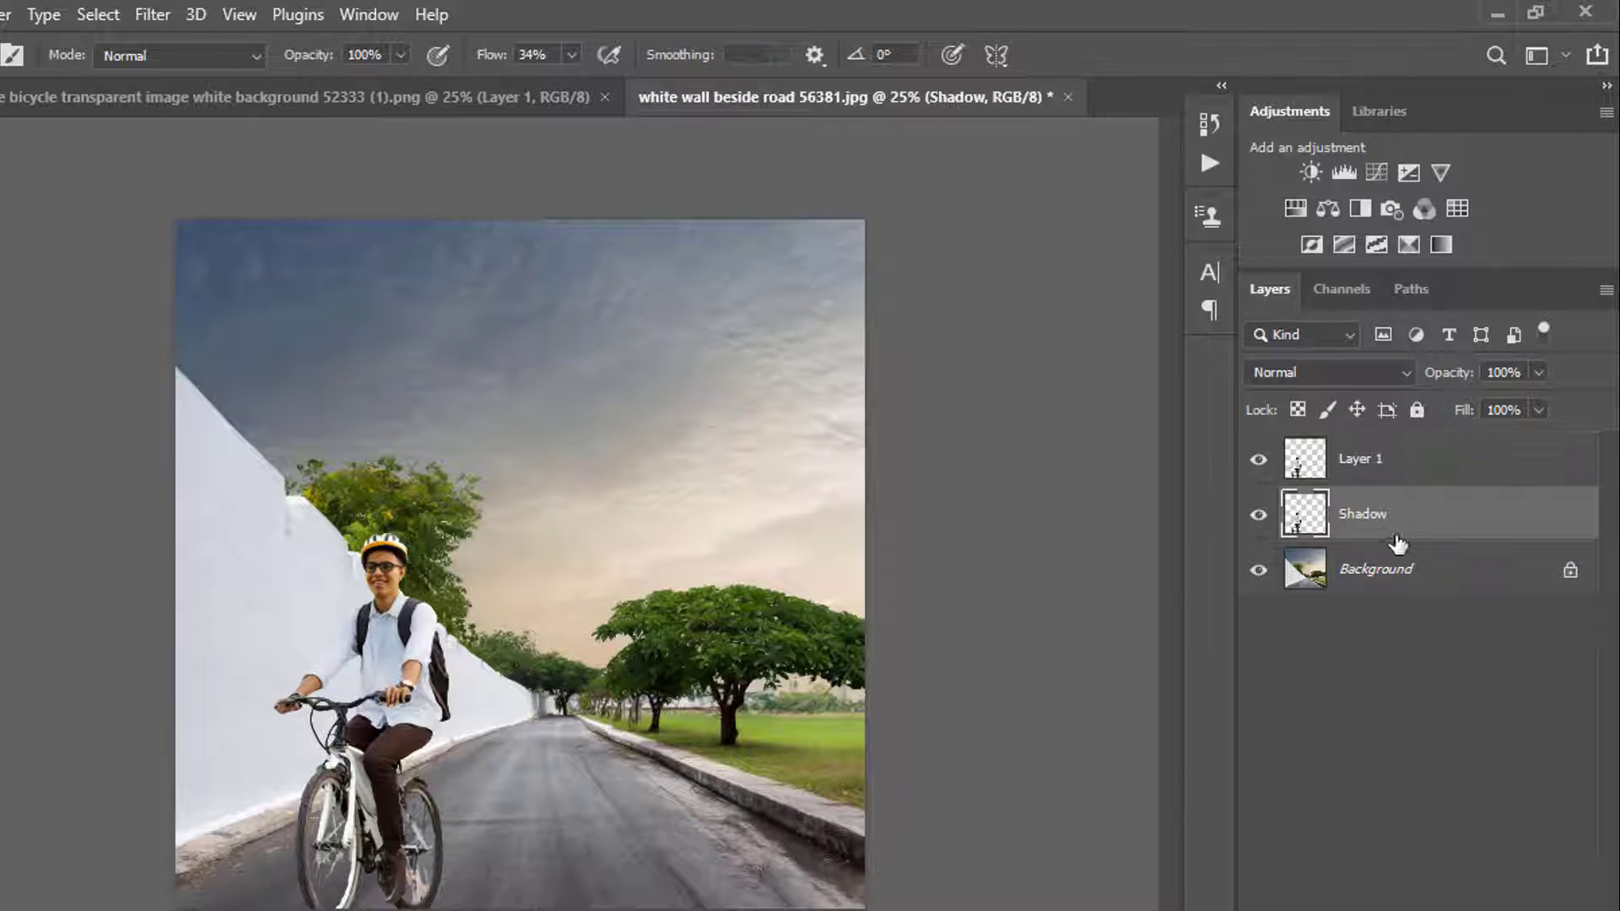
double_click(1359, 462)
type("Subject")
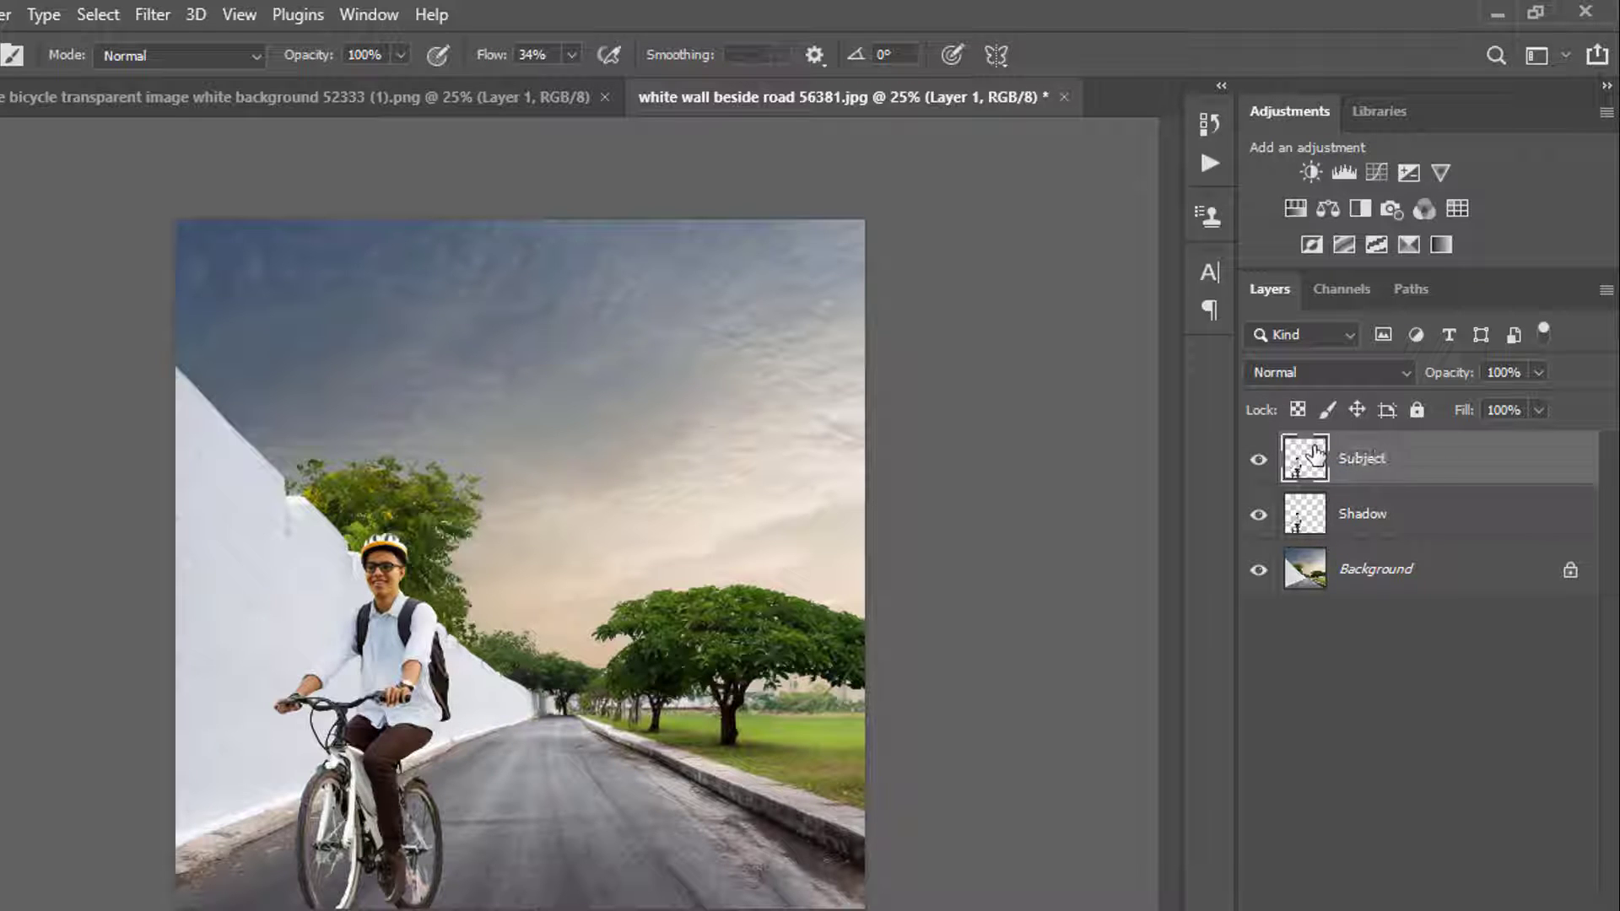
left_click(1306, 517)
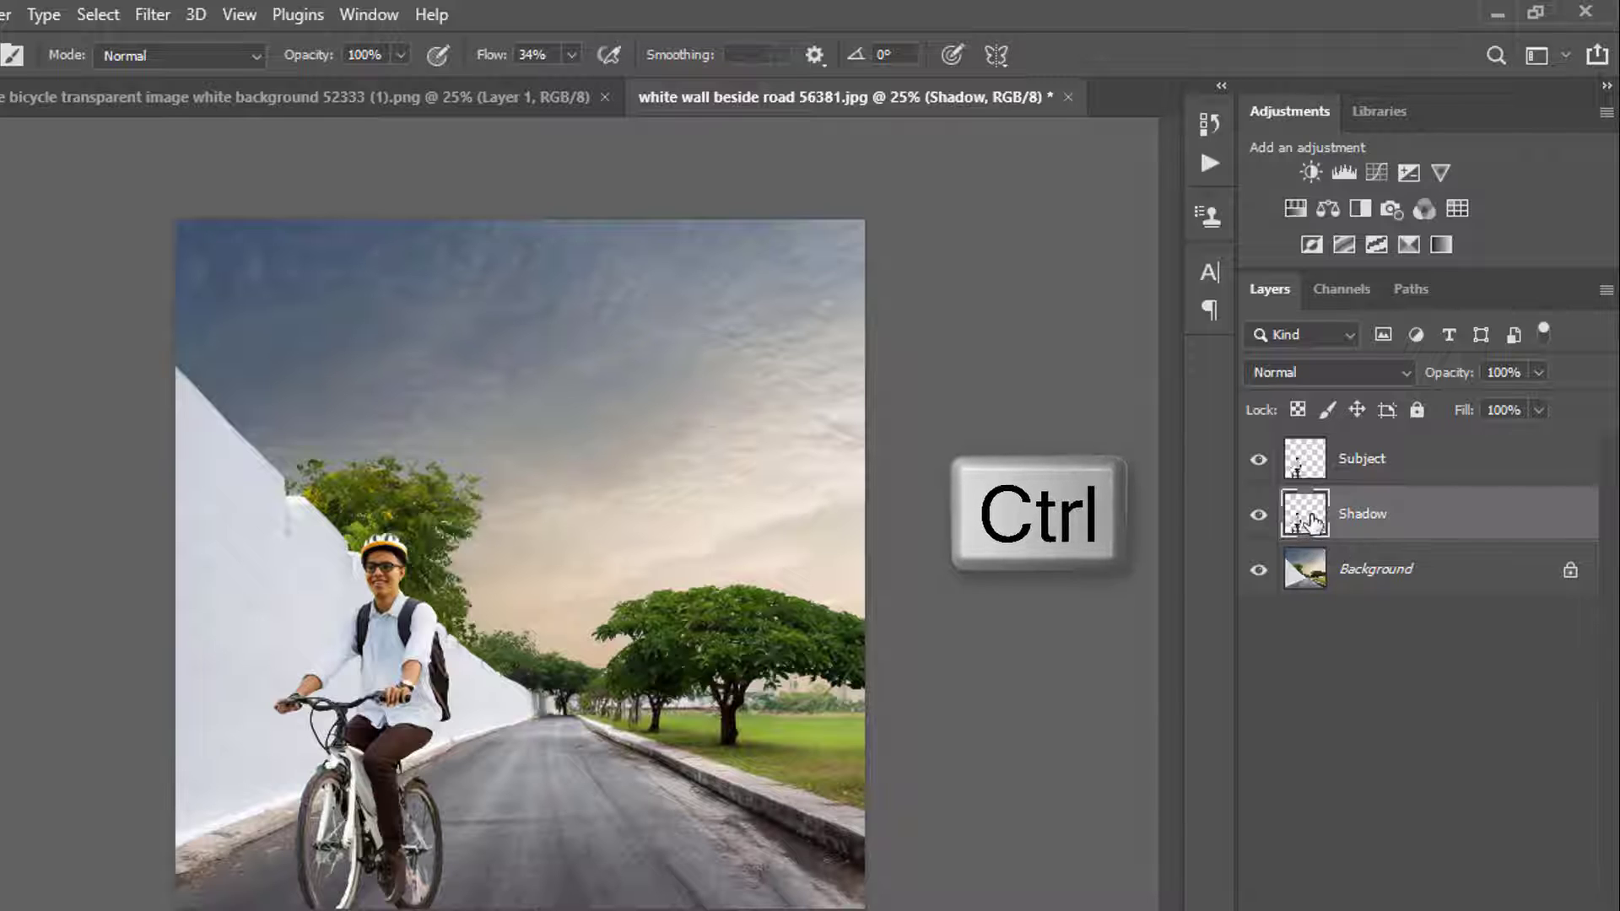
left_click(1304, 519, "ctrl")
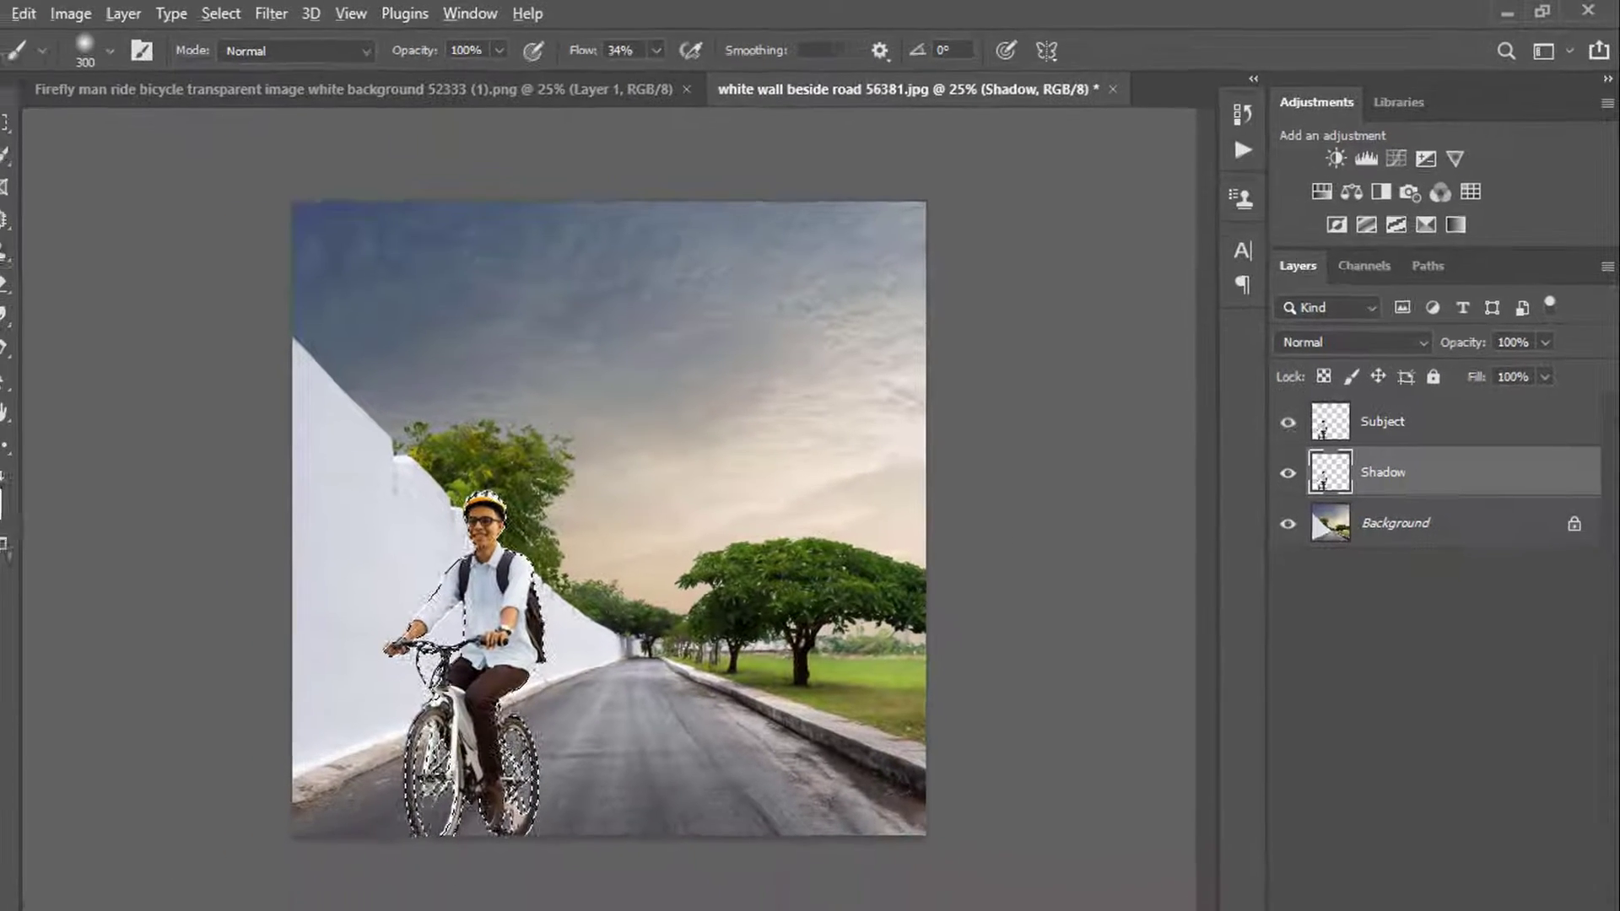
- Fill the cyclist outline on Shadow with black, checking the silhouette by toggling Subject
key("alt+BackSpace")
left_click(1302, 405)
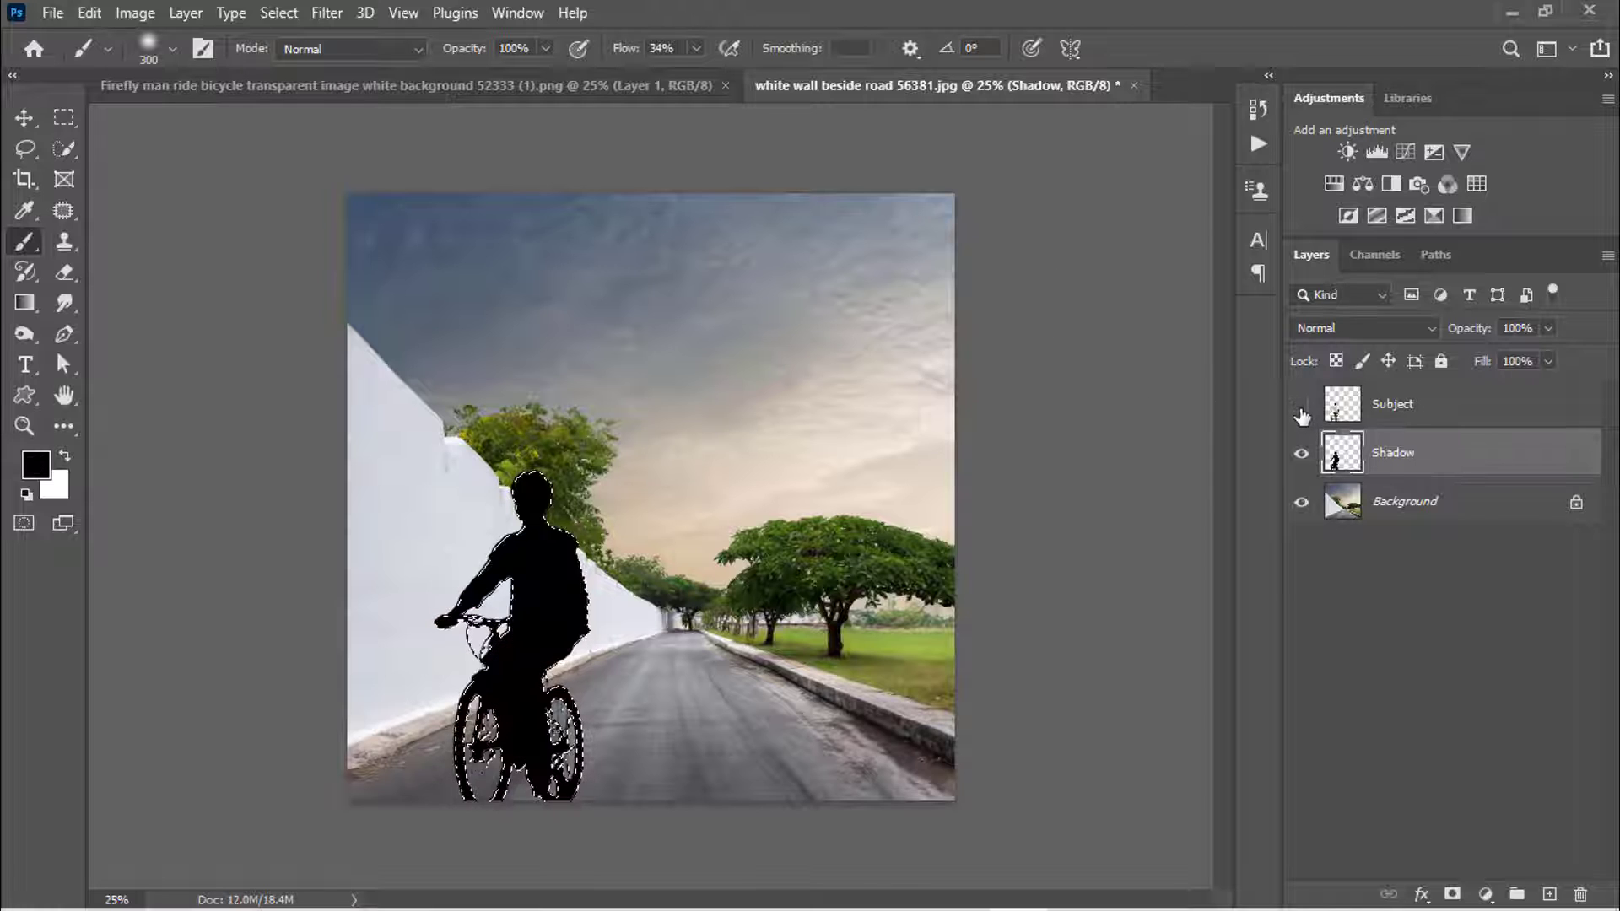
left_click(1301, 405)
key("ctrl+plus")
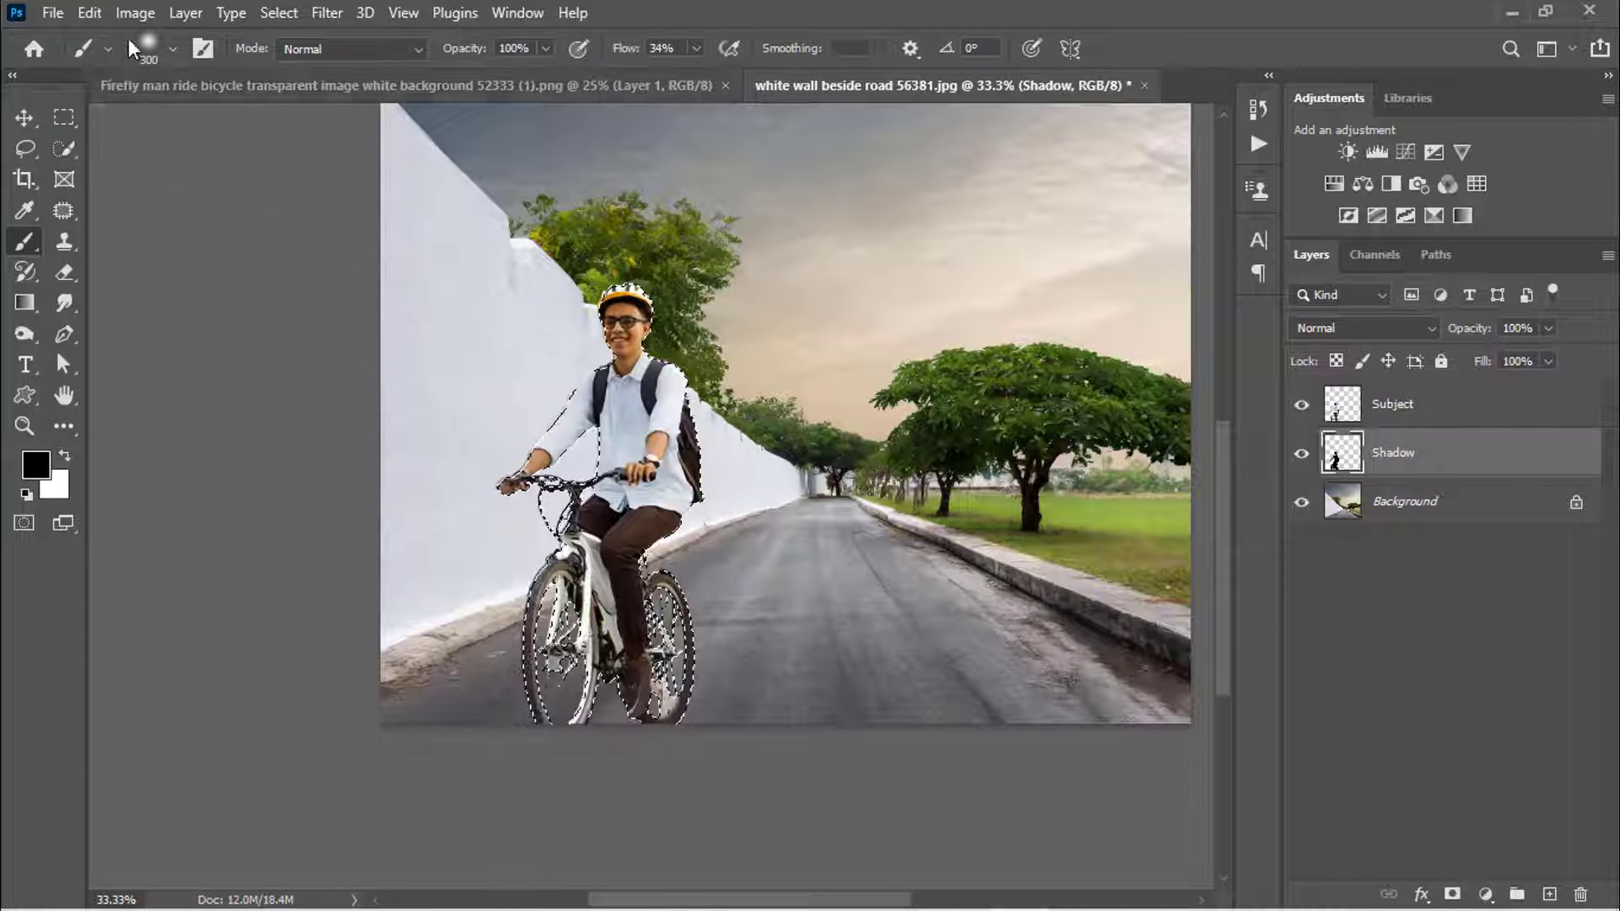
left_click(92, 13)
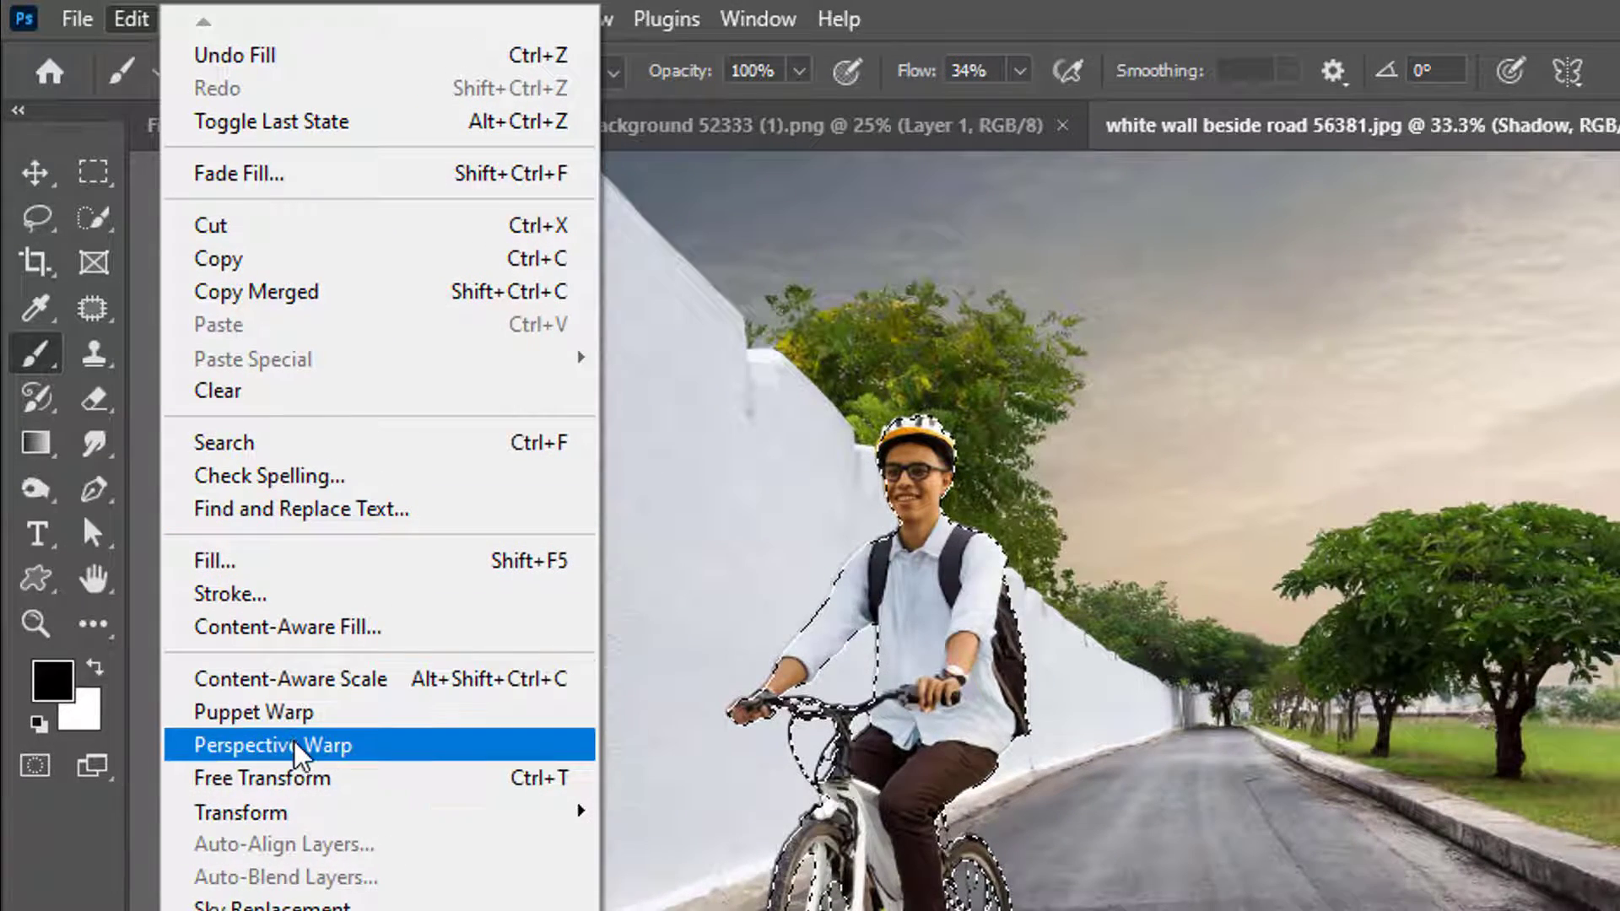
- Start a Perspective Warp on Shadow with quads over the bicycle wheels and the rider
left_click(337, 747)
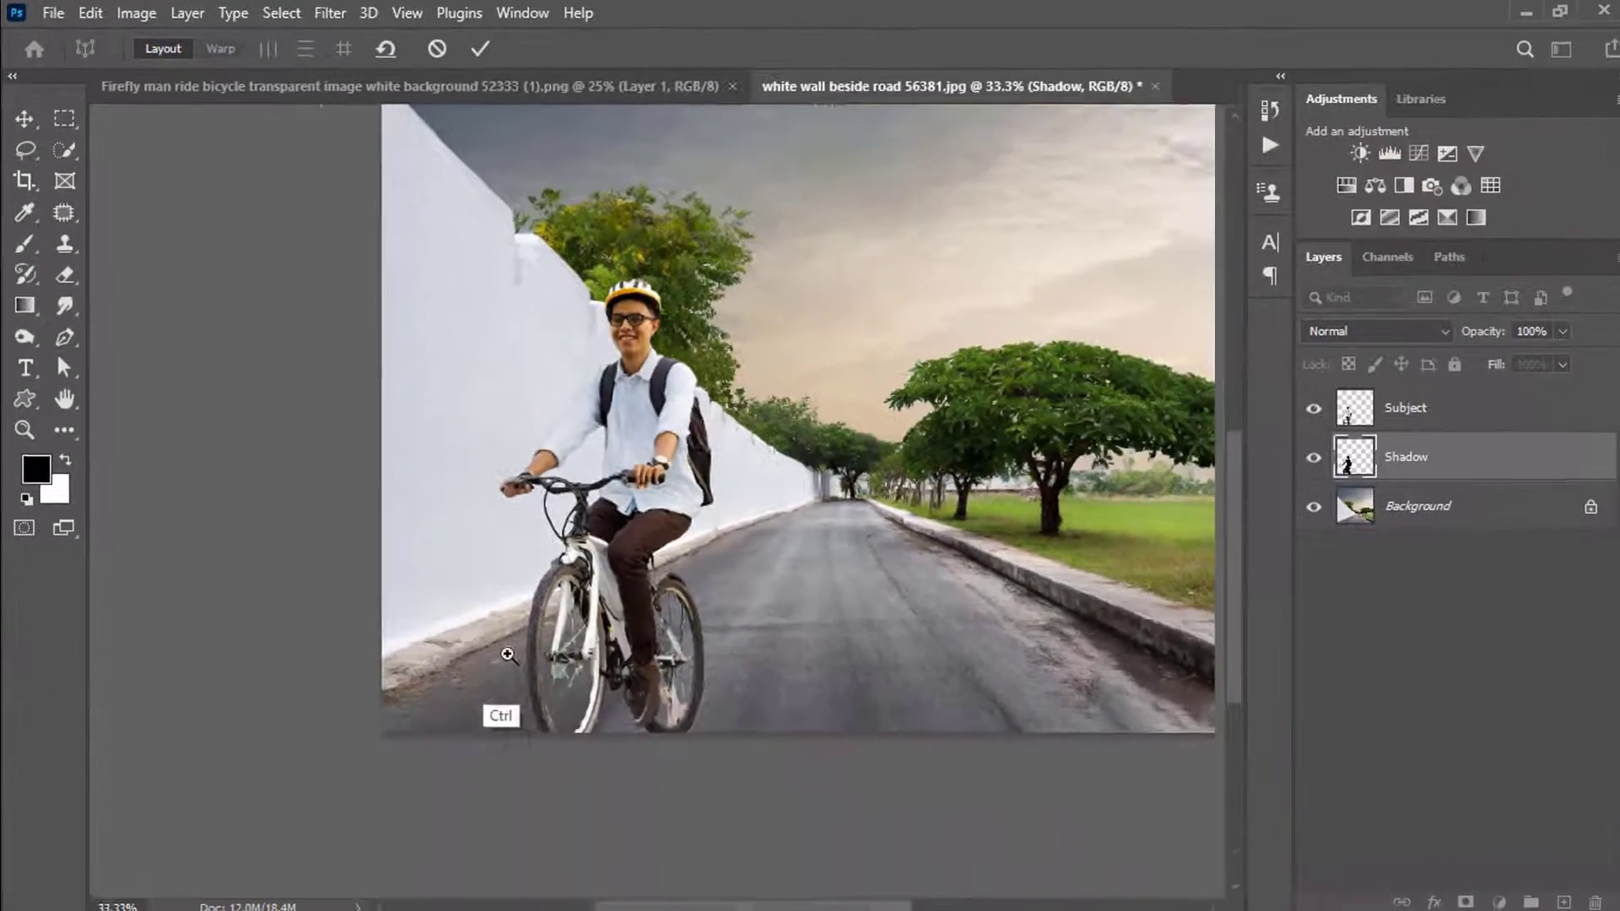
scroll(515, 563, "up", 1)
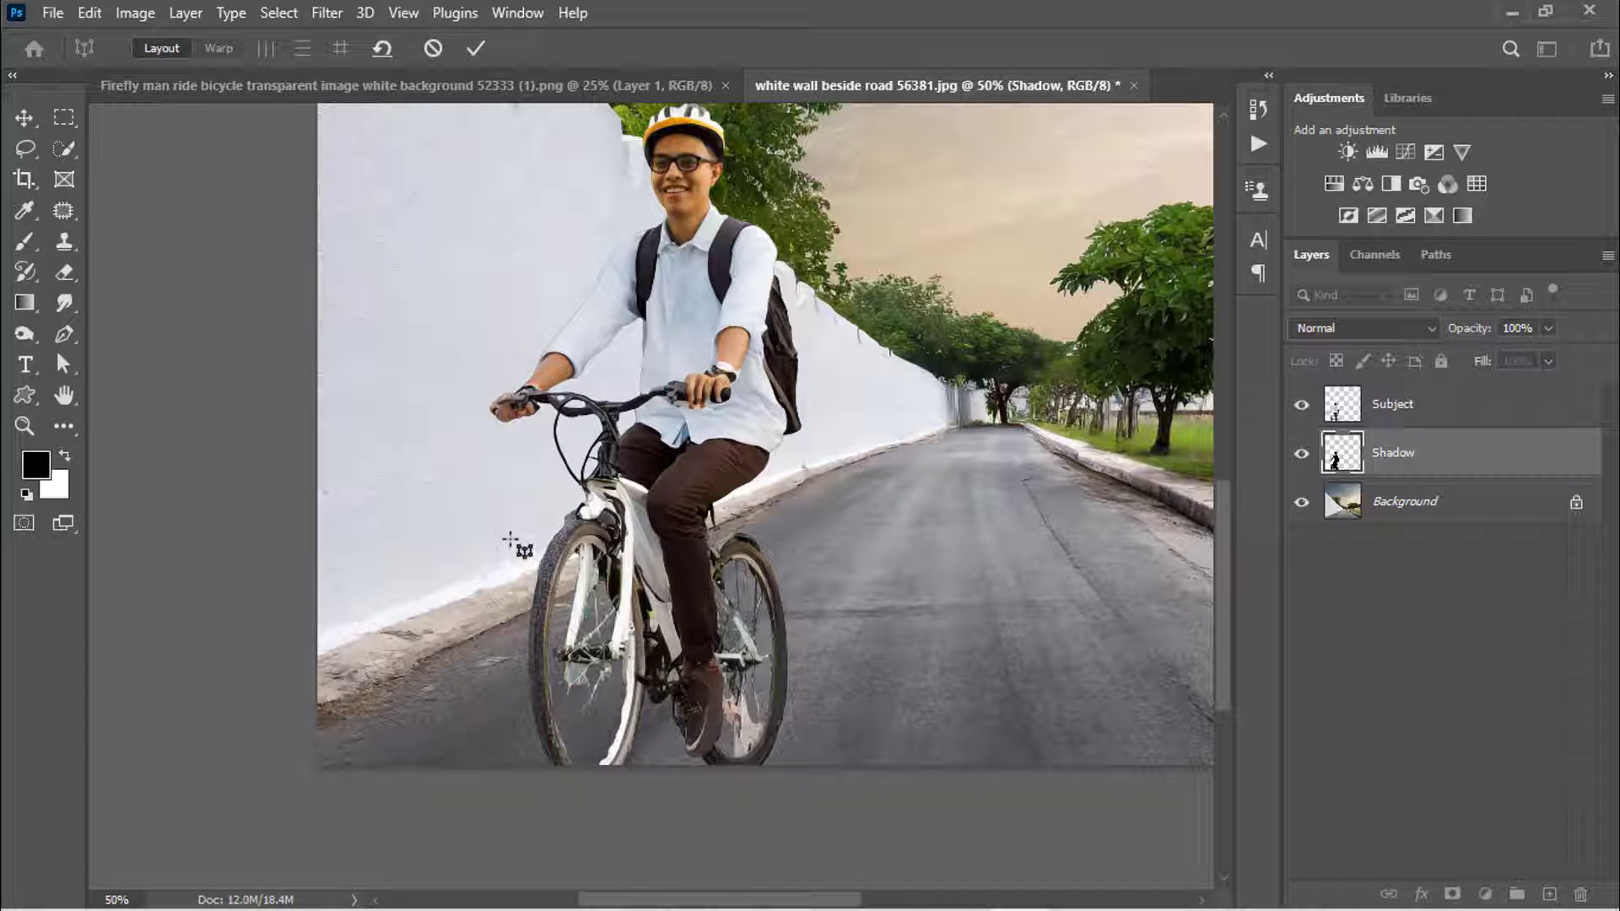
mouse_move(515, 531)
left_mouse_down()
mouse_move(579, 705)
mouse_move(816, 786)
left_mouse_up()
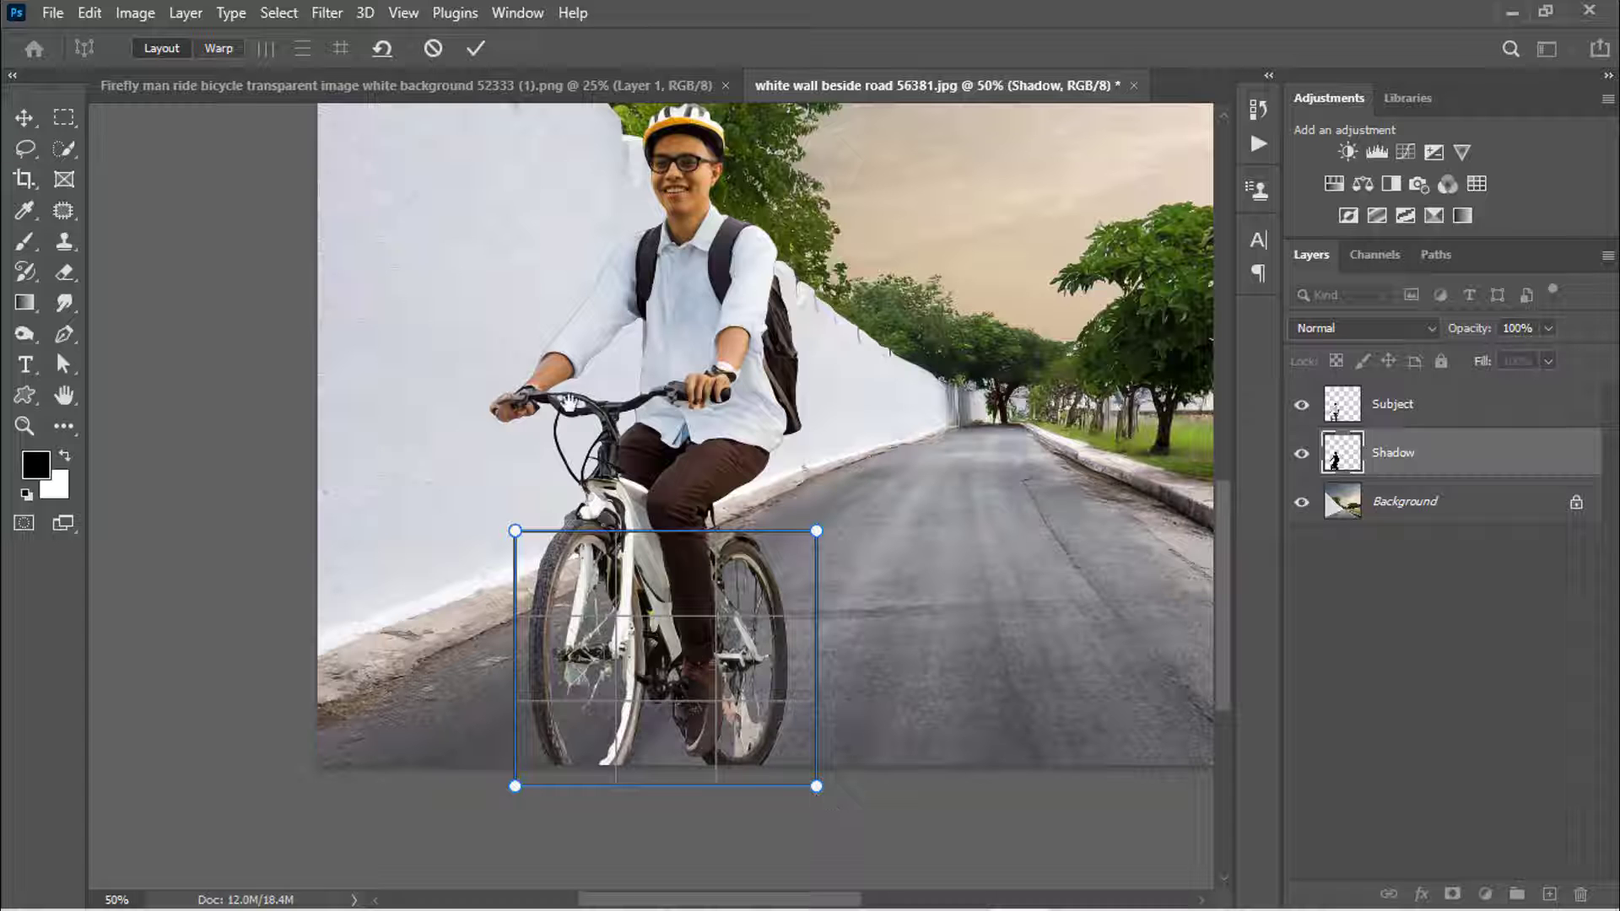
scroll(566, 397, "down", 1)
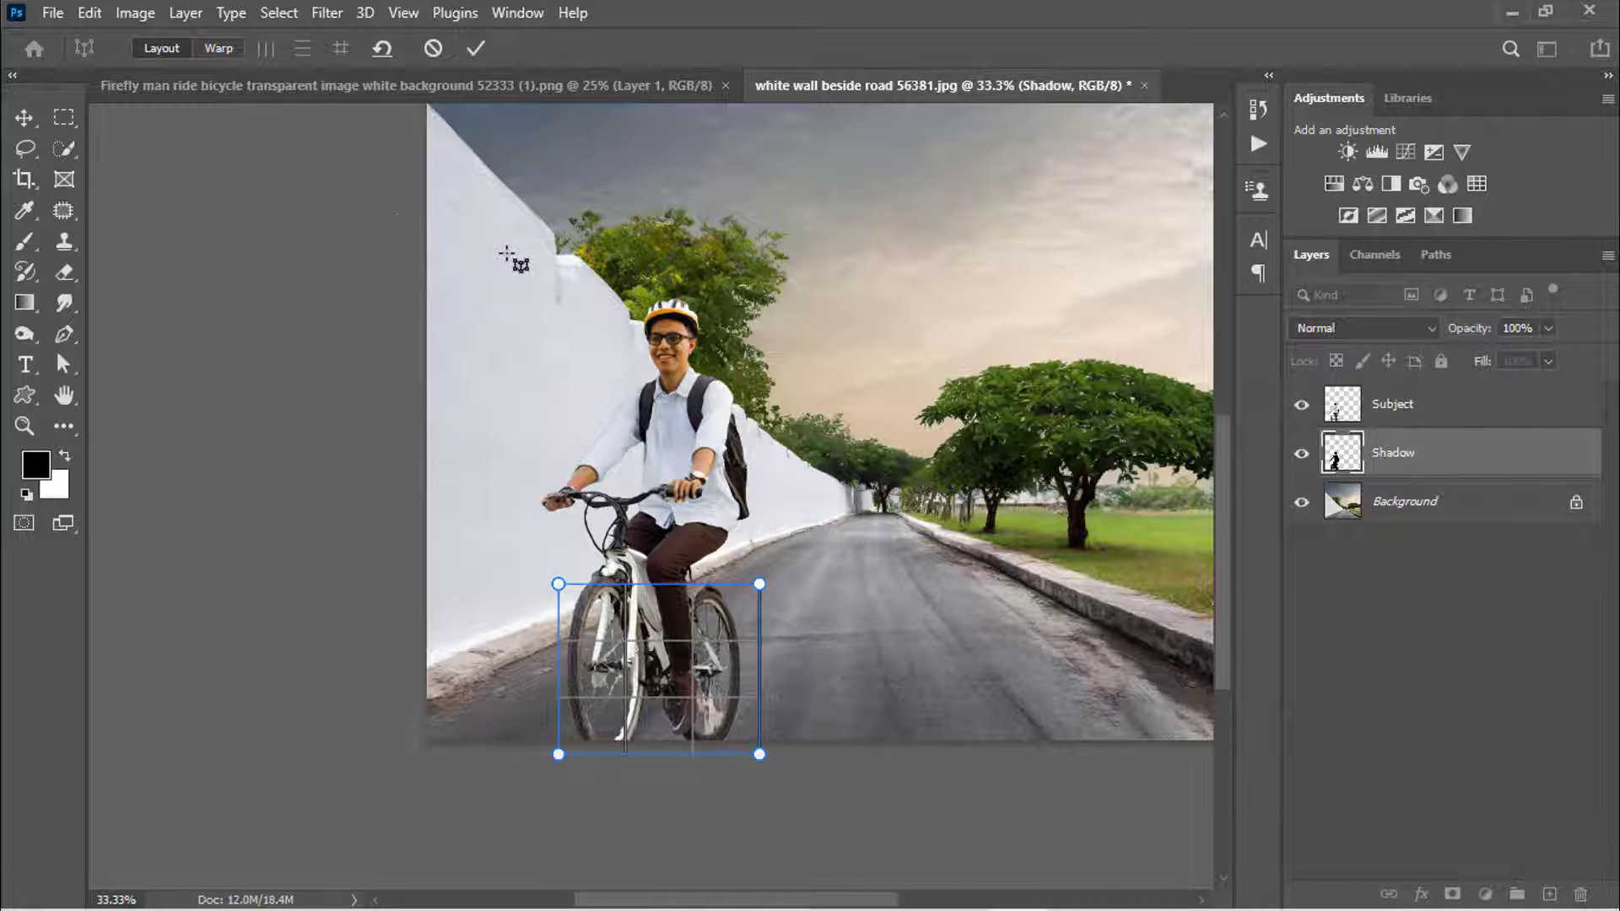
mouse_move(501, 233)
left_mouse_down()
mouse_move(687, 579)
mouse_move(790, 581)
left_mouse_up()
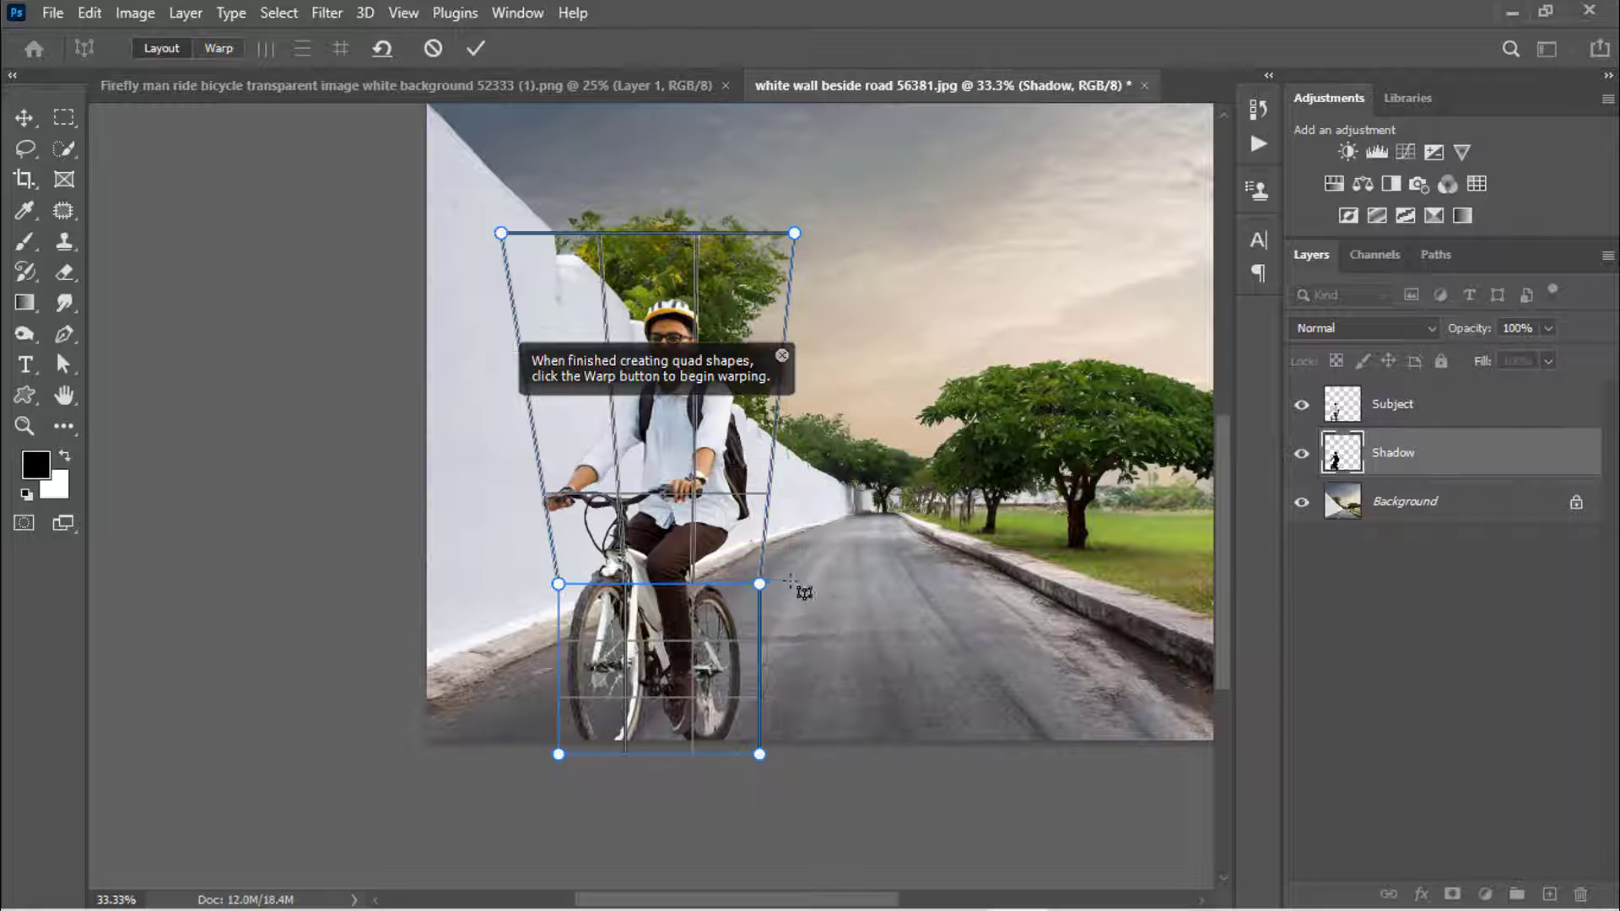
- In Warp mode, skew the shadow's lower corners leftward and inward onto the wall
left_click(220, 48)
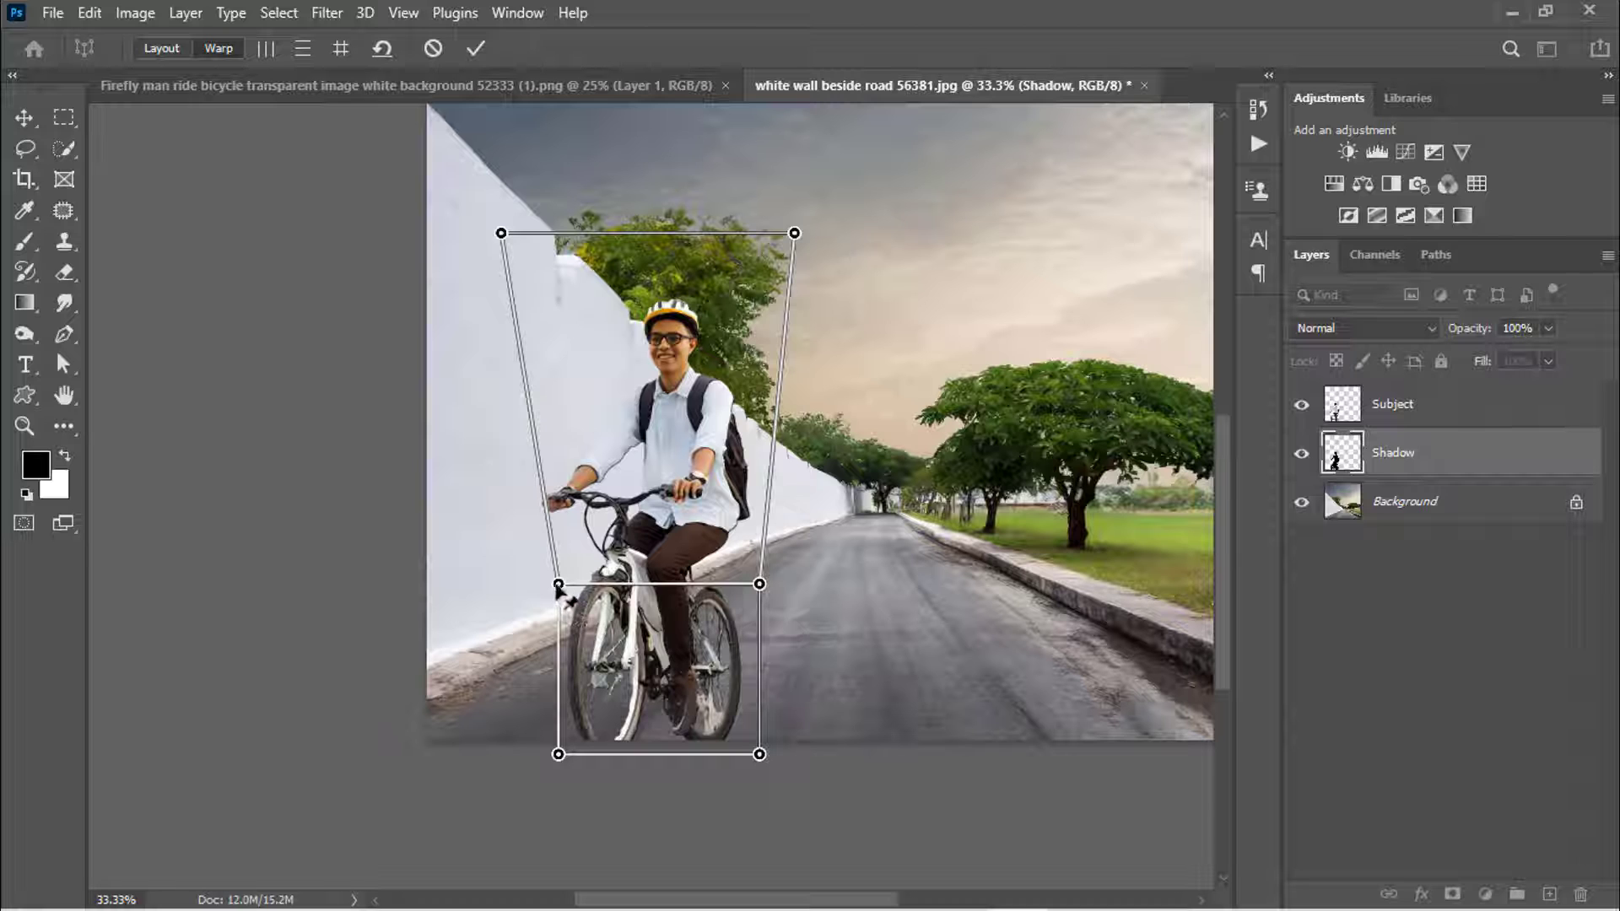
mouse_move(559, 583)
left_mouse_down()
mouse_move(459, 590)
mouse_move(417, 632)
left_mouse_up()
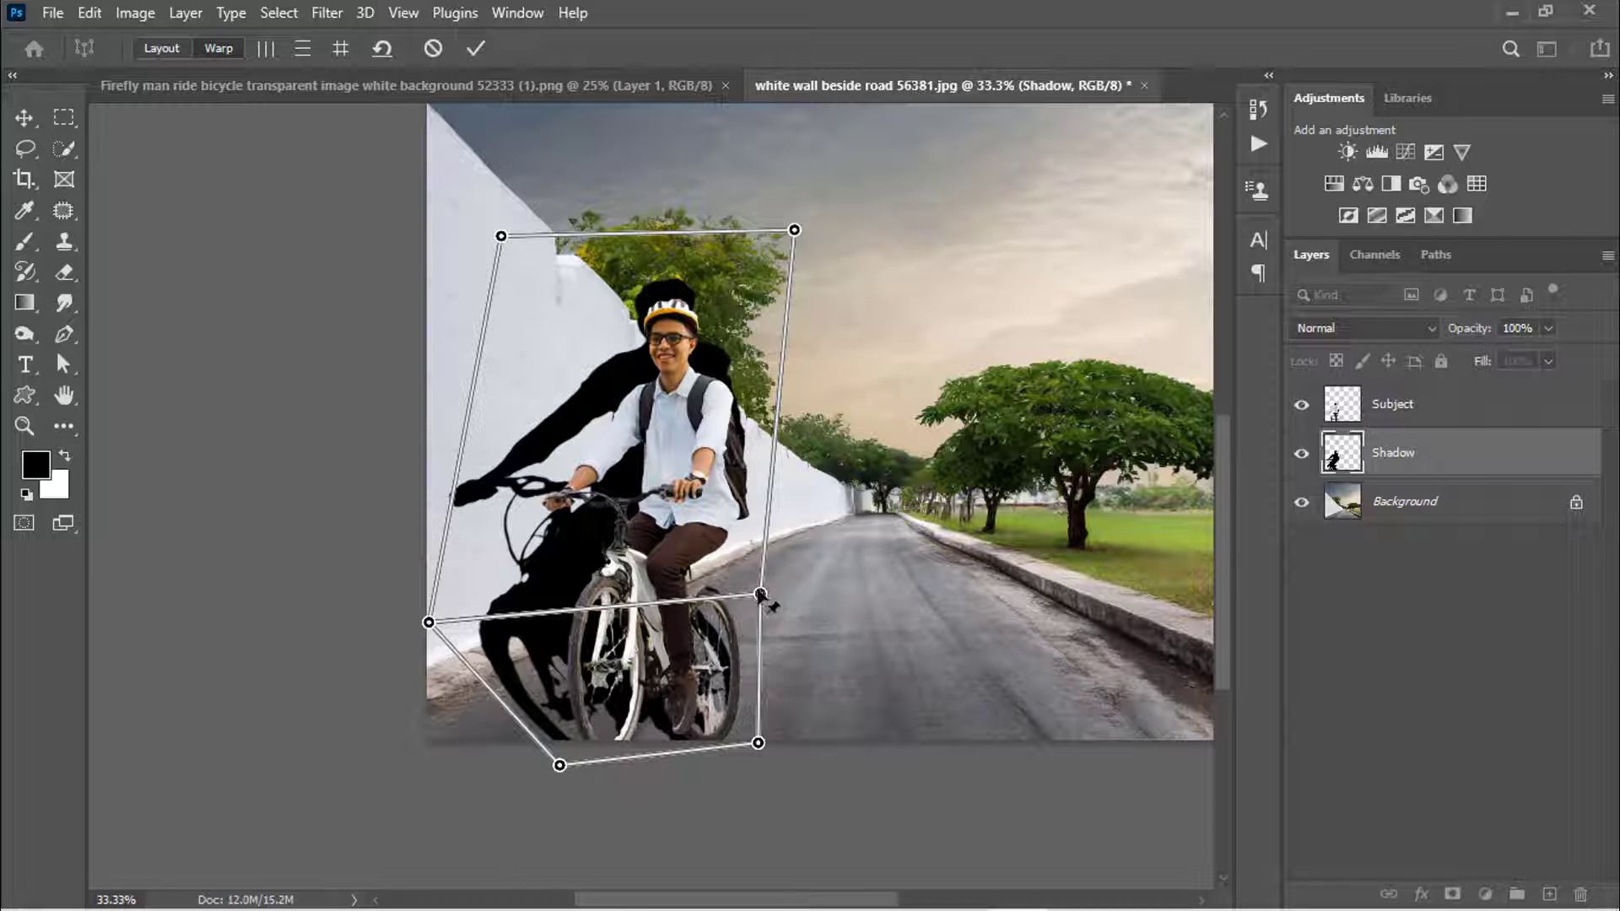
left_click_drag(760, 594, 577, 592)
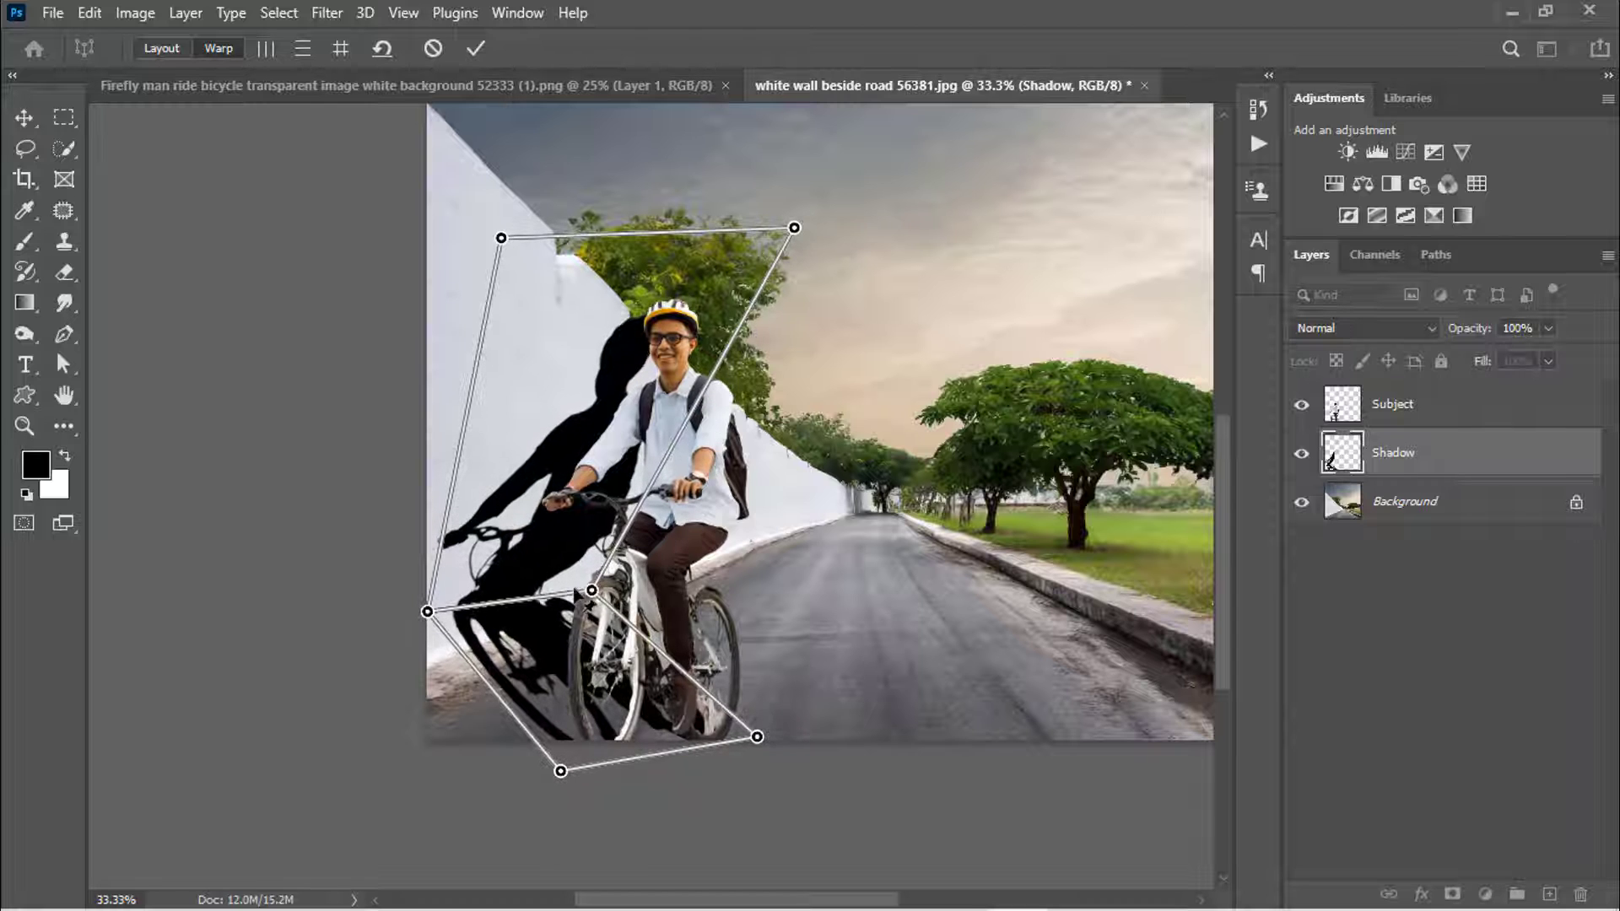
left_click_drag(420, 617, 445, 660)
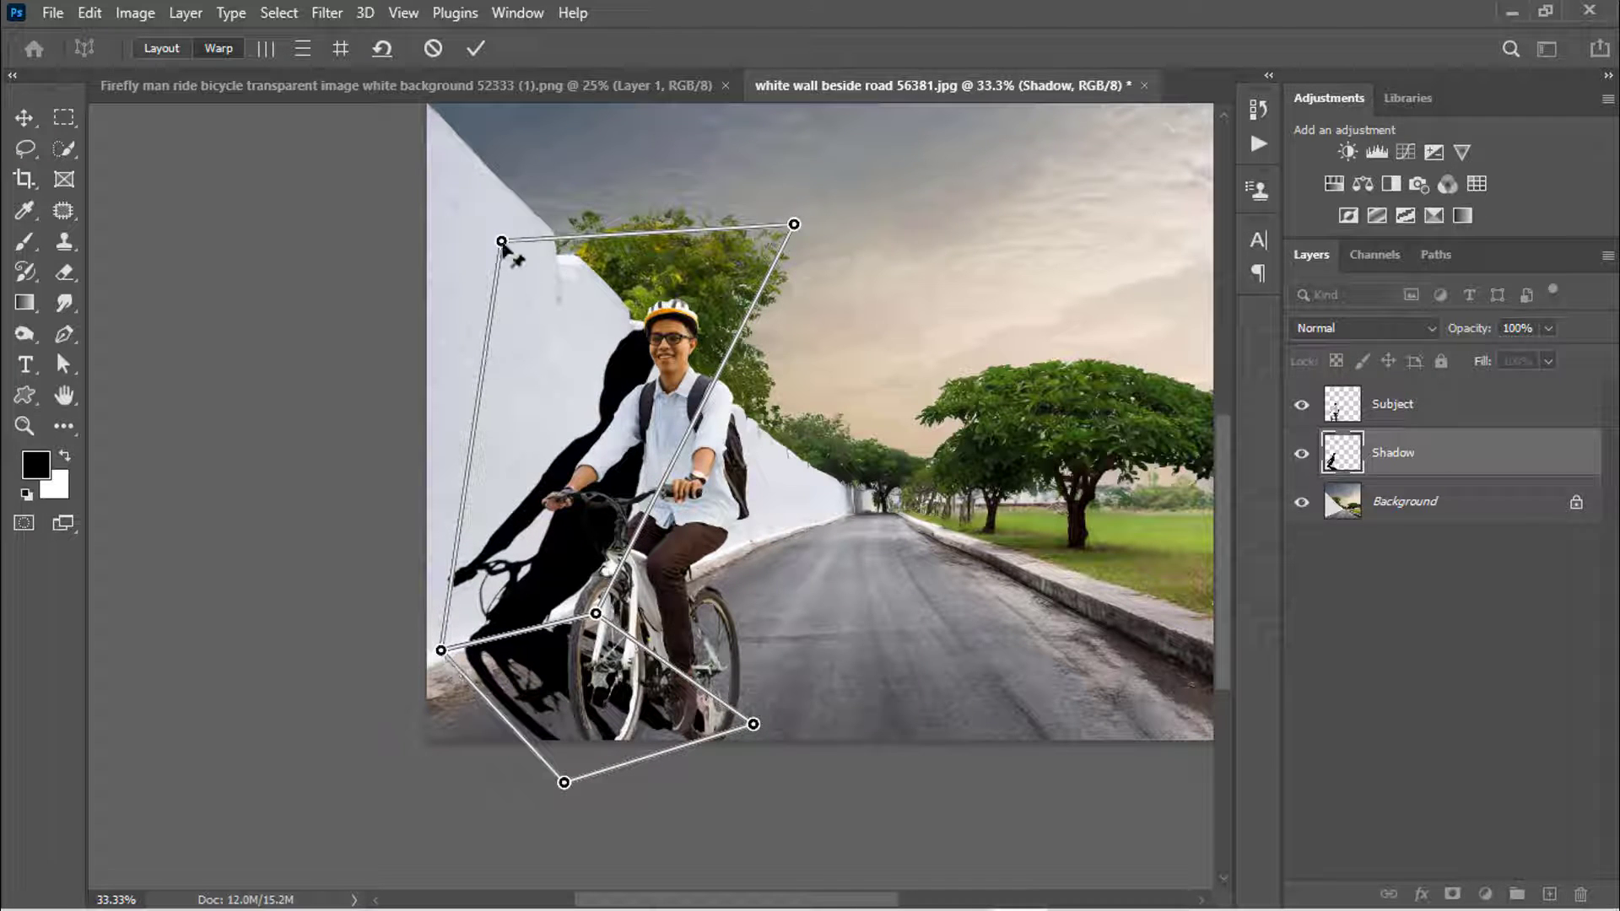
- Tilt the shadow's top corners so it stands upright on the wall, then commit the warp
mouse_move(501, 241)
left_mouse_down()
mouse_move(416, 315)
mouse_move(392, 296)
left_mouse_up()
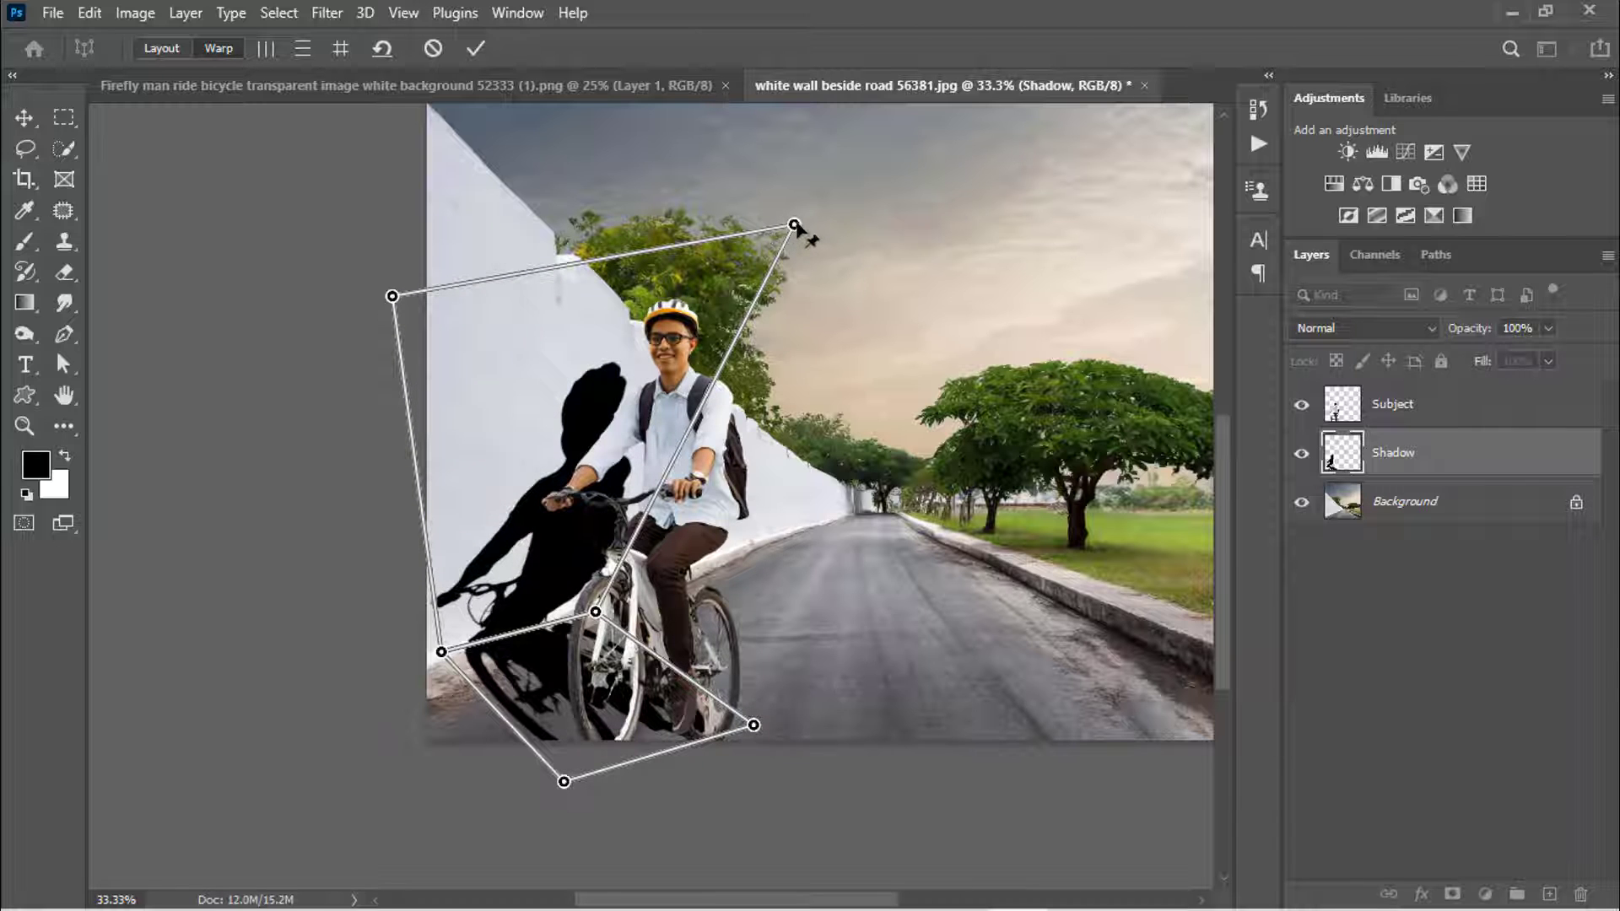
left_click_drag(794, 224, 549, 302)
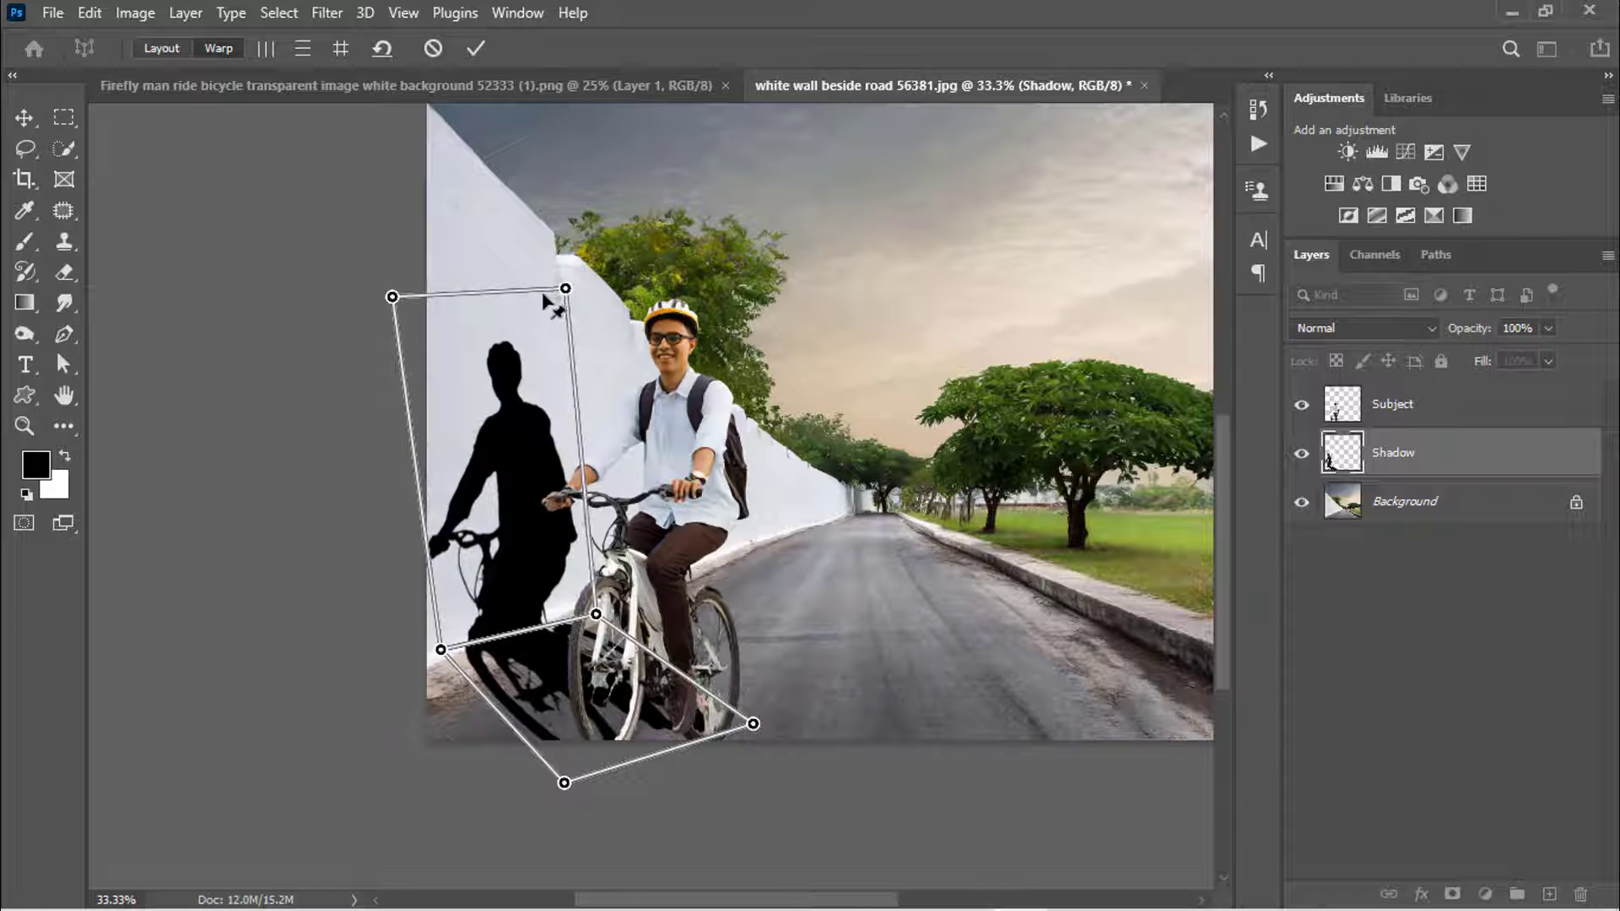
left_click_drag(392, 296, 400, 296)
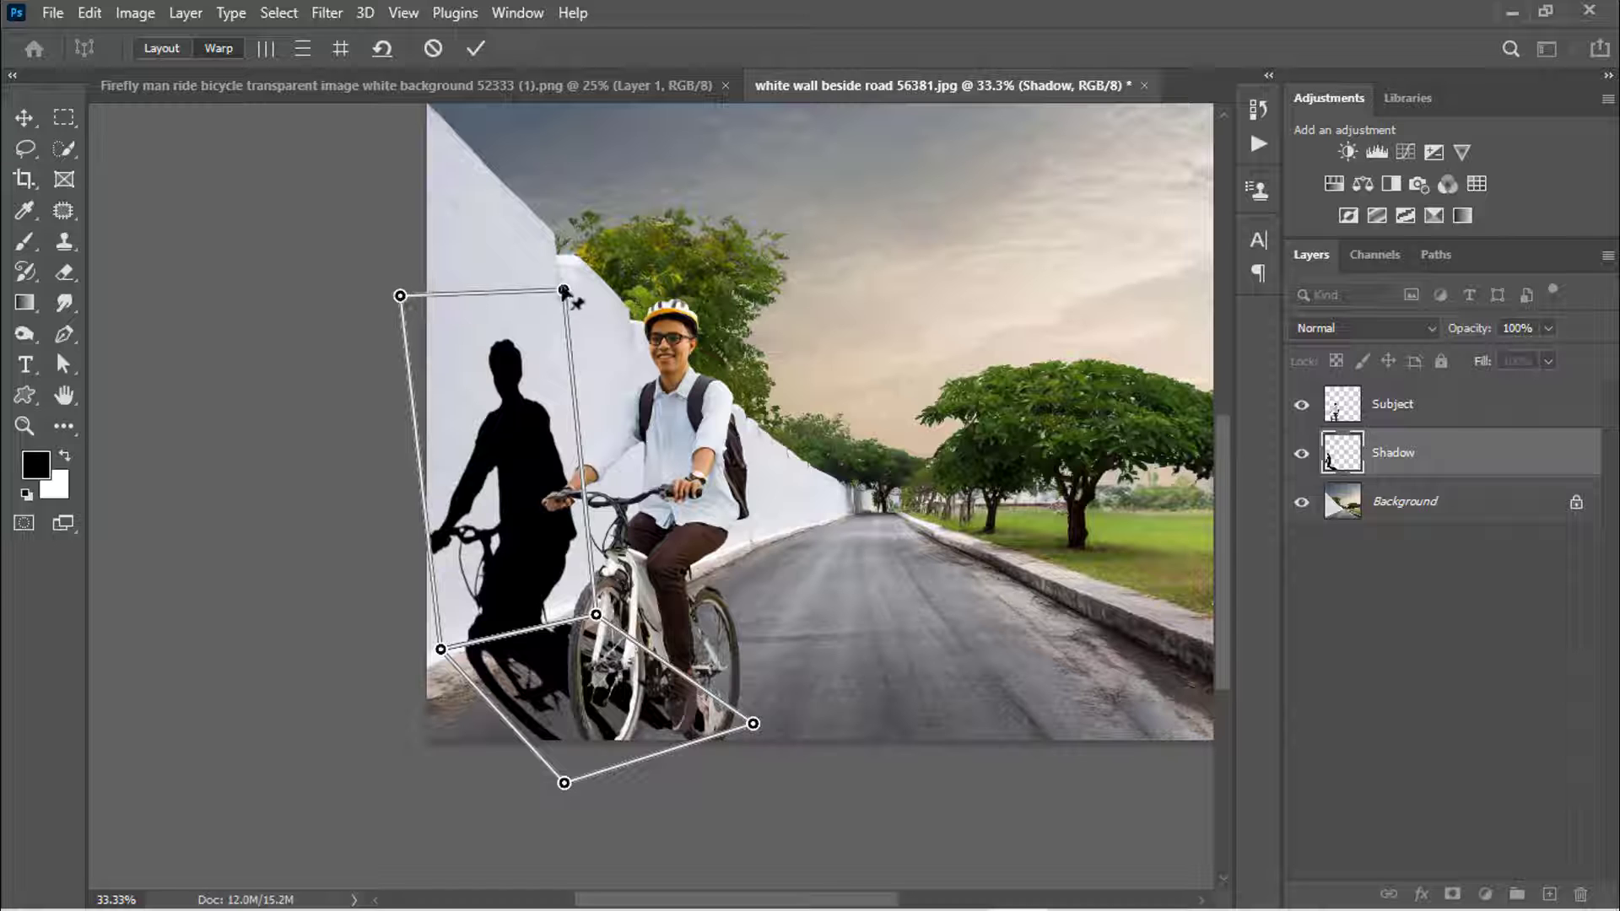
mouse_move(564, 290)
left_mouse_down()
mouse_move(597, 291)
mouse_move(582, 295)
left_mouse_up()
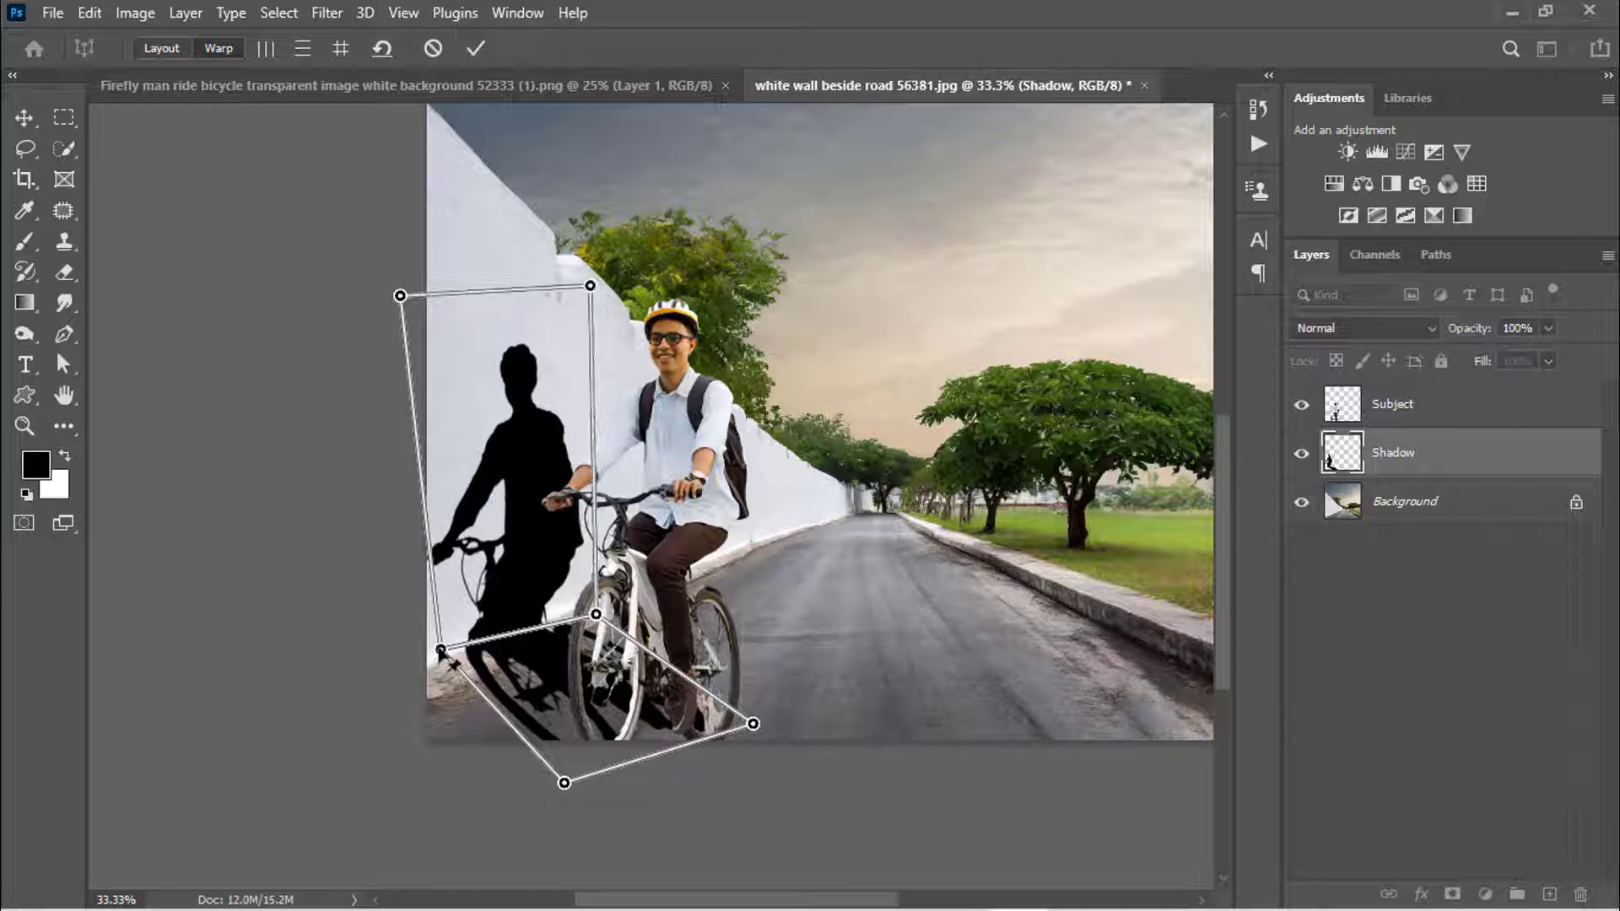
key("Return")
key("b")
key("ctrl+plus")
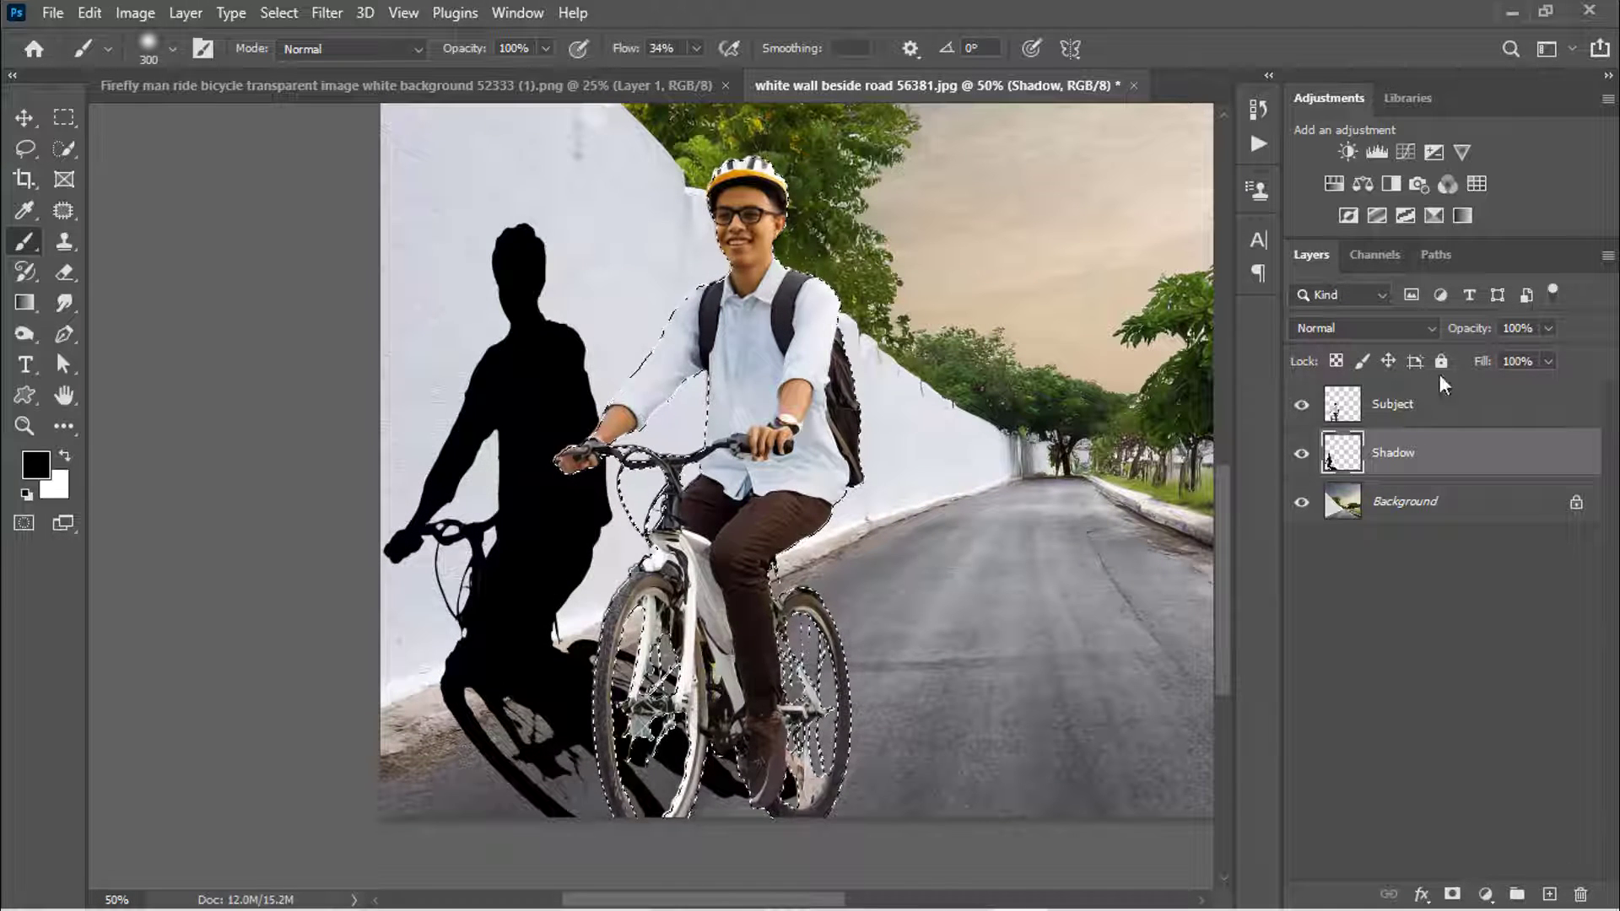
- Set the Shadow layer opacity to 50% and deselect the cyclist outline
left_click_drag(1485, 328, 1446, 329)
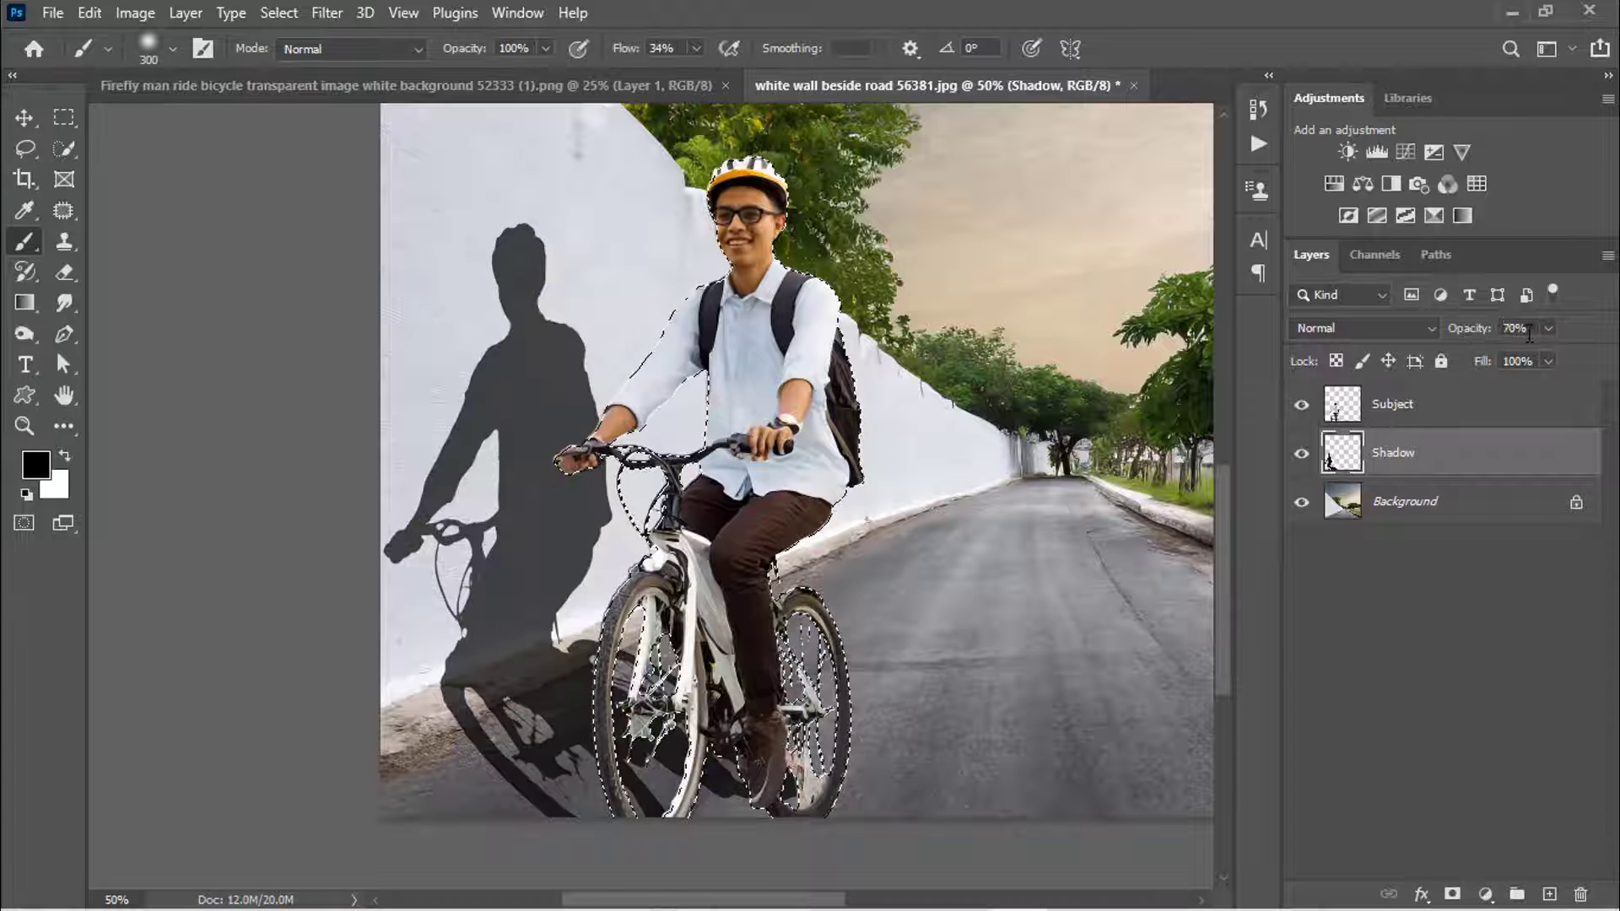
type("50")
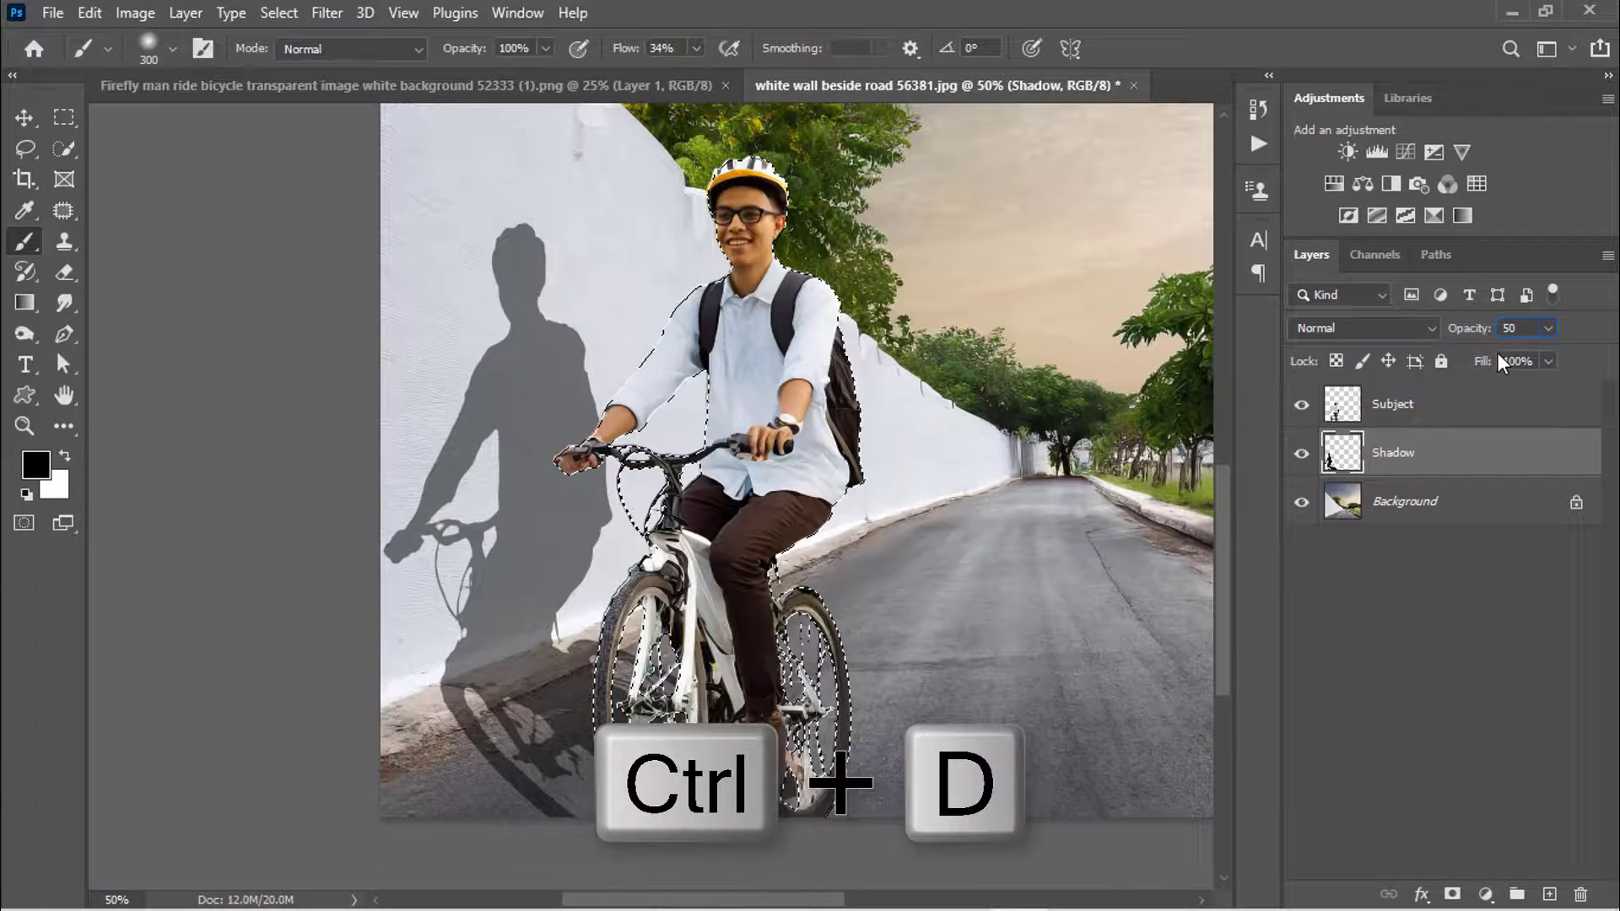
key("Return")
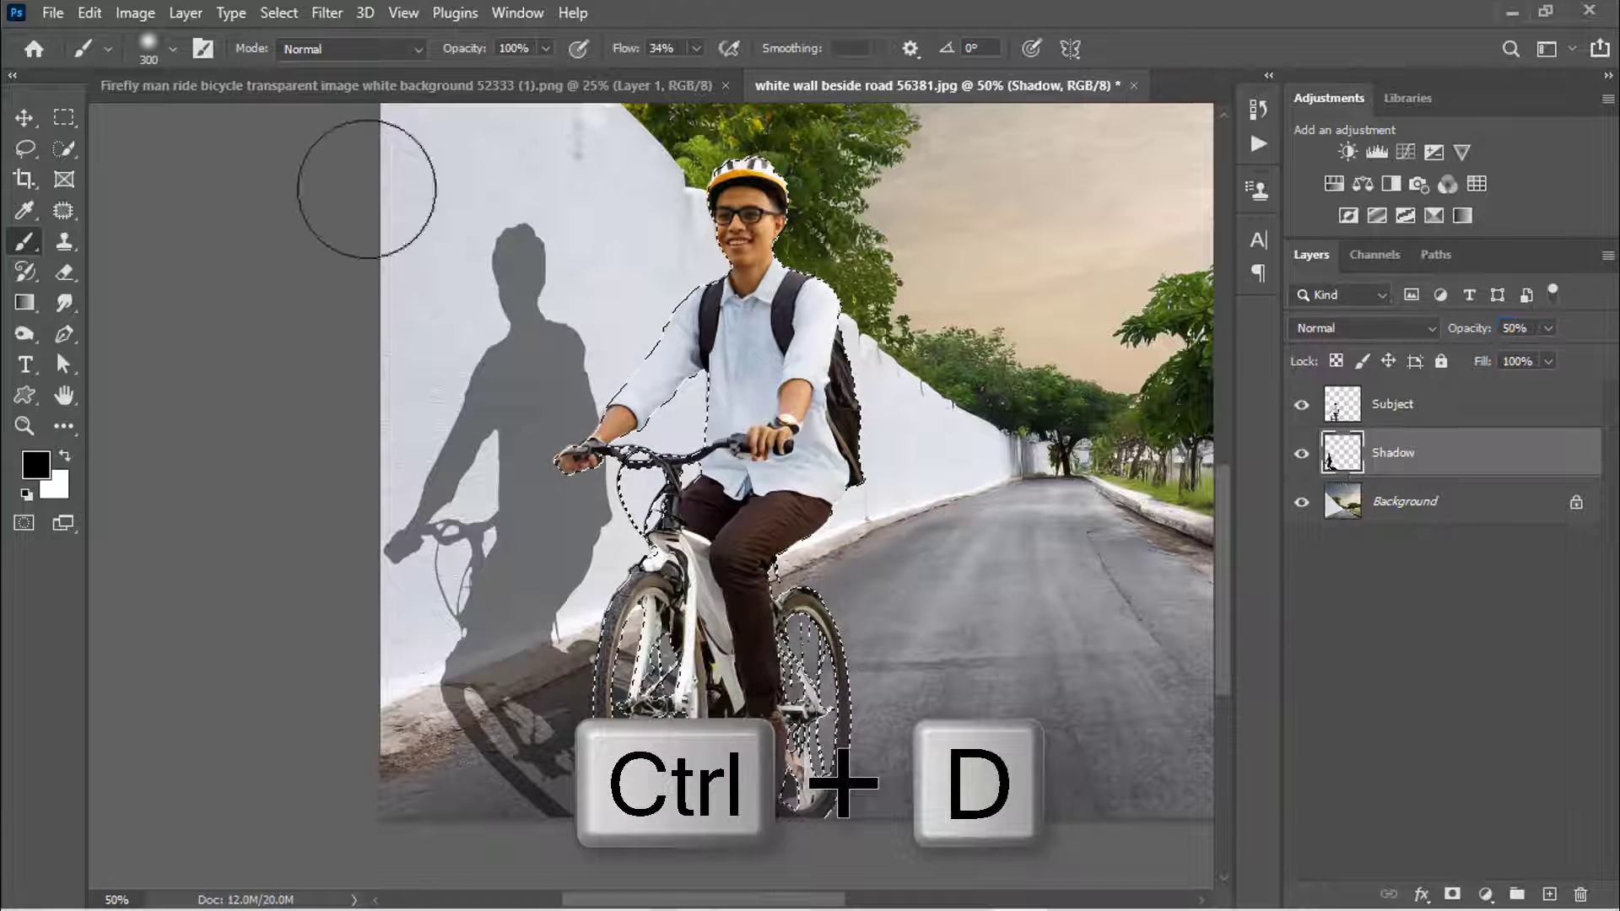
key("ctrl+d")
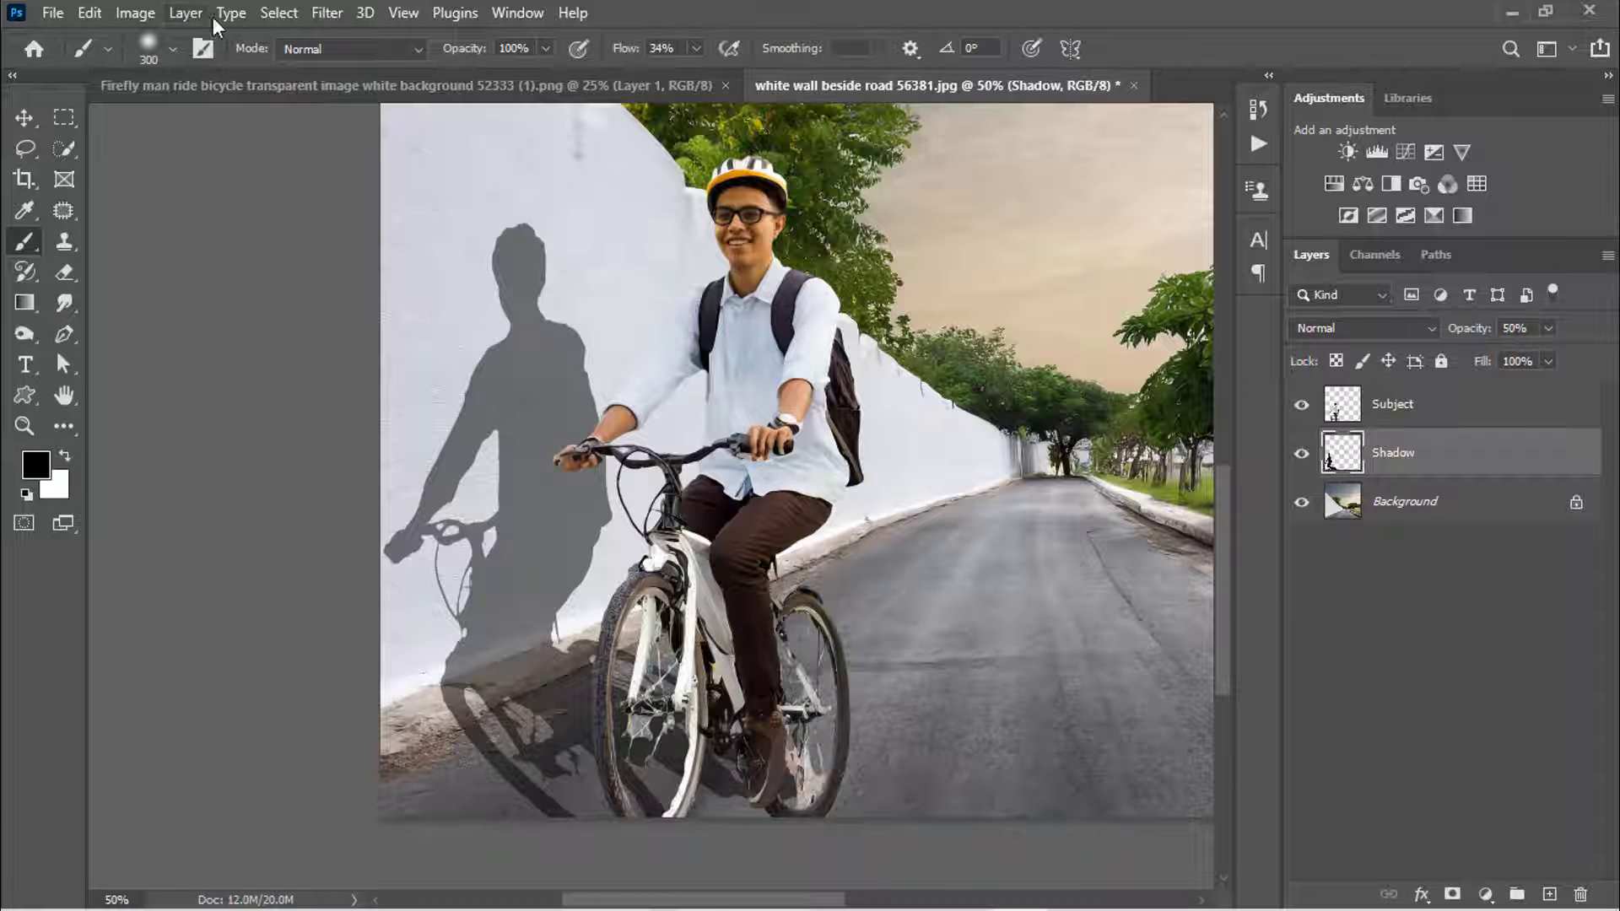
- Blur the Shadow layer with a Gaussian Blur of about 7 pixels
left_click(327, 13)
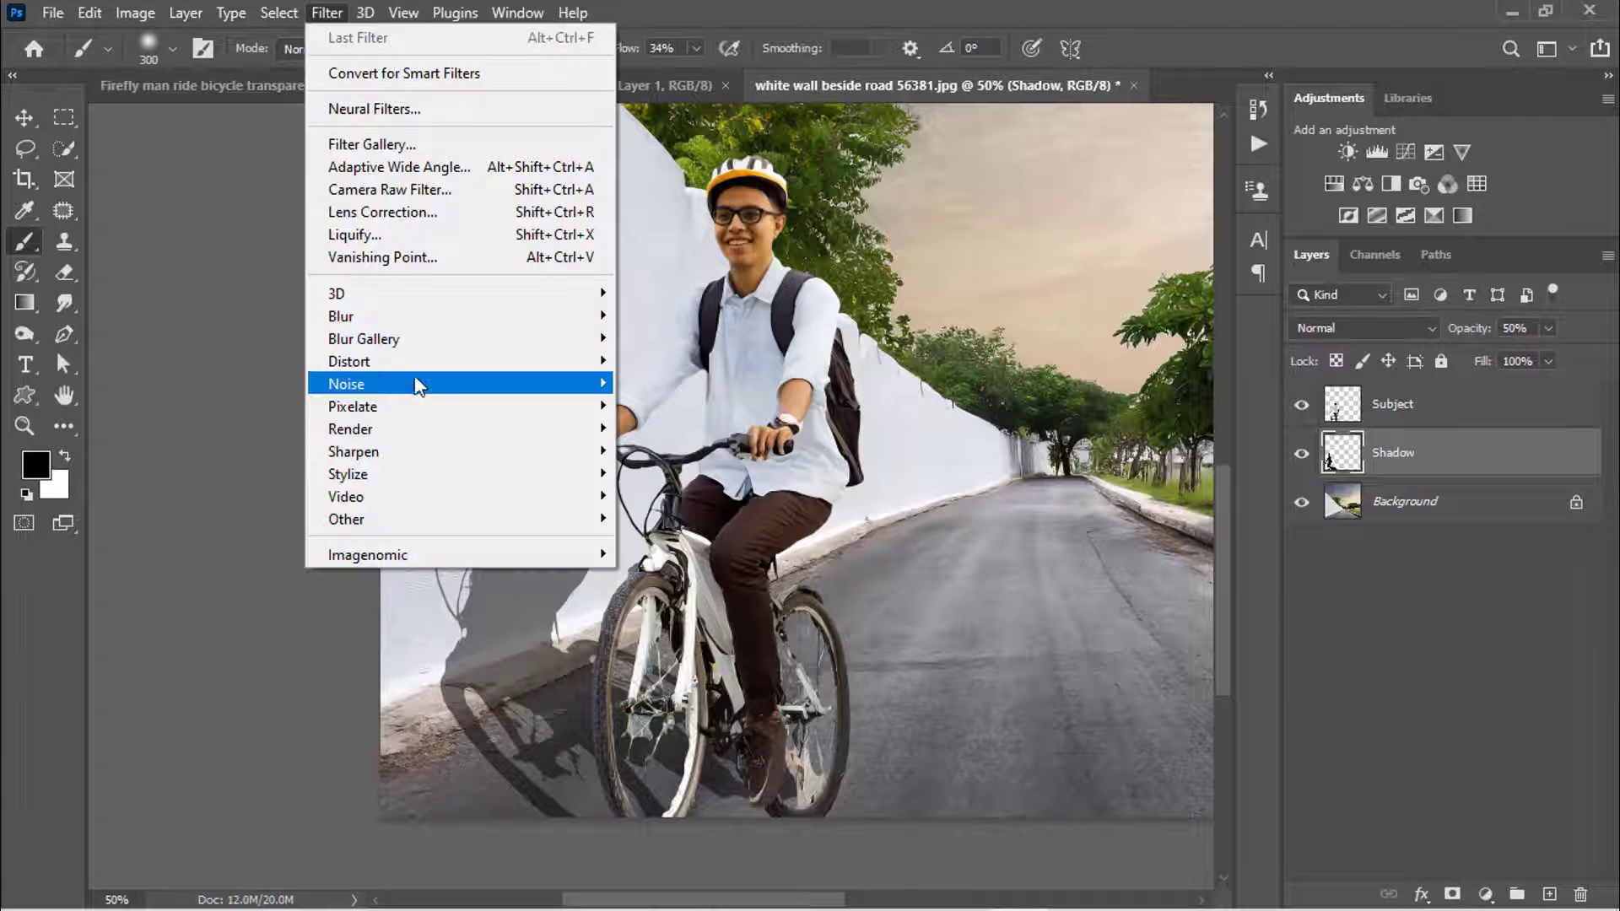
mouse_move(380, 316)
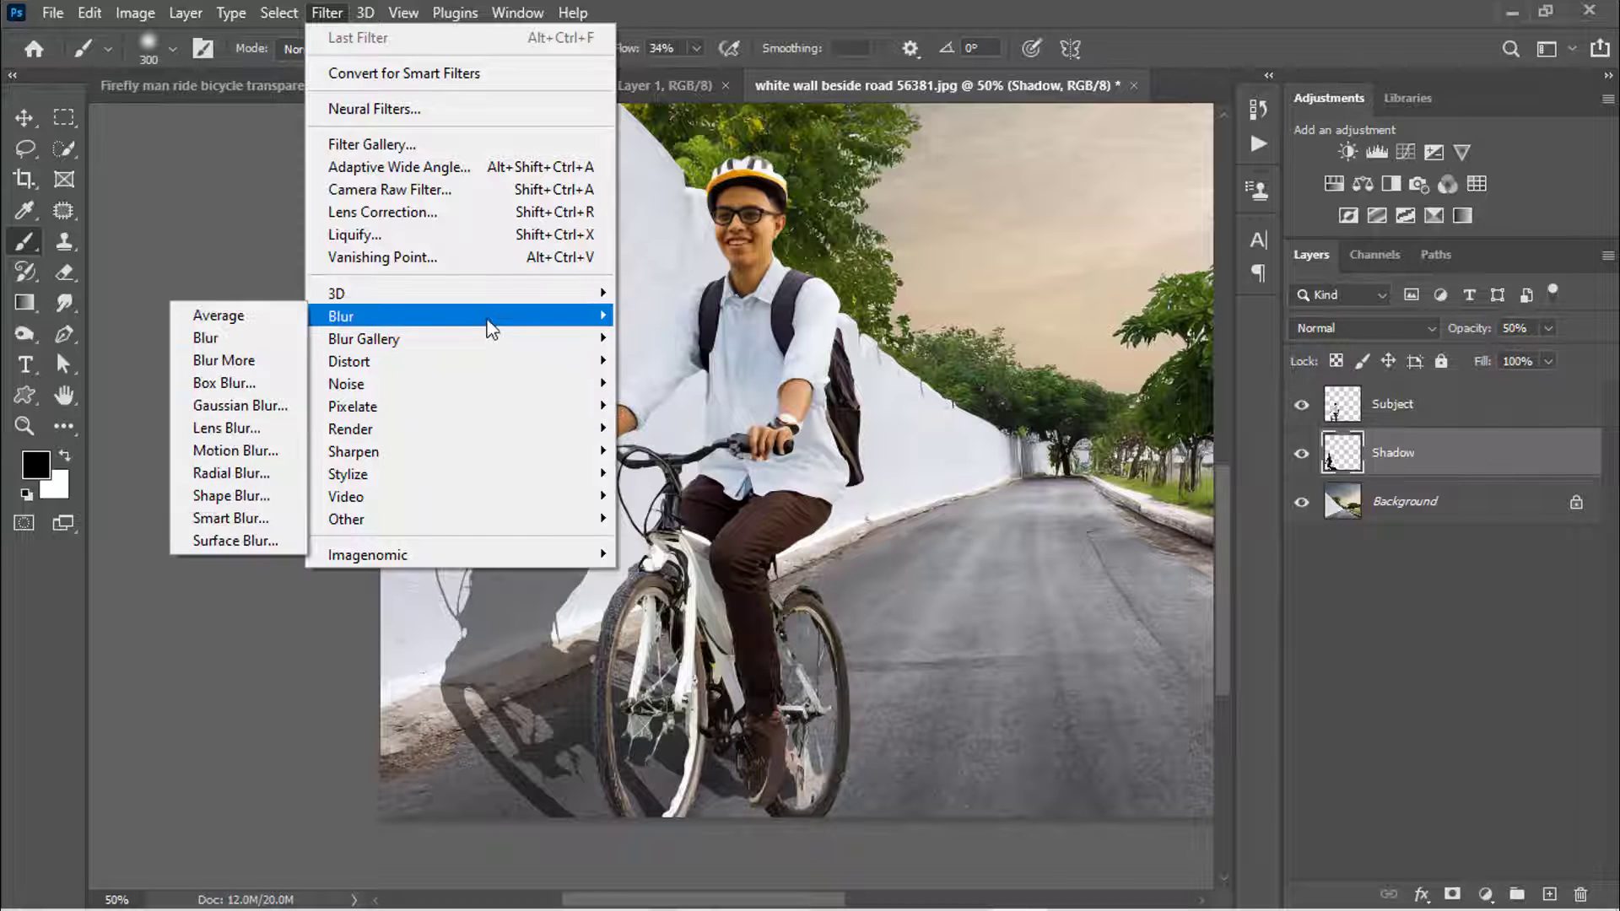
left_click(248, 403)
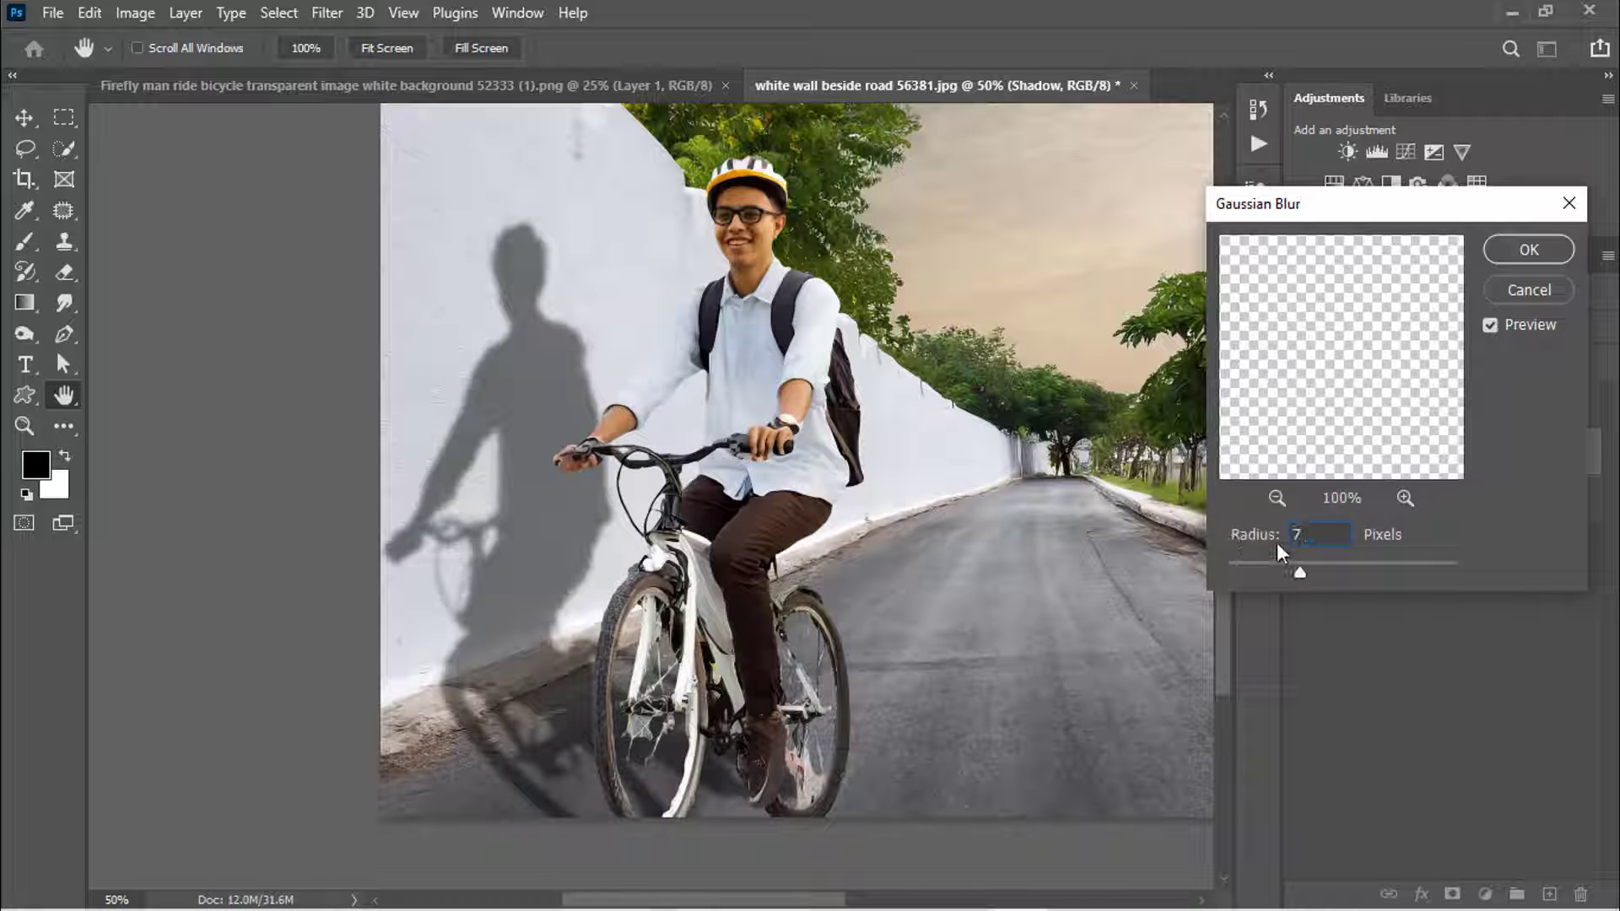
left_click(1528, 250)
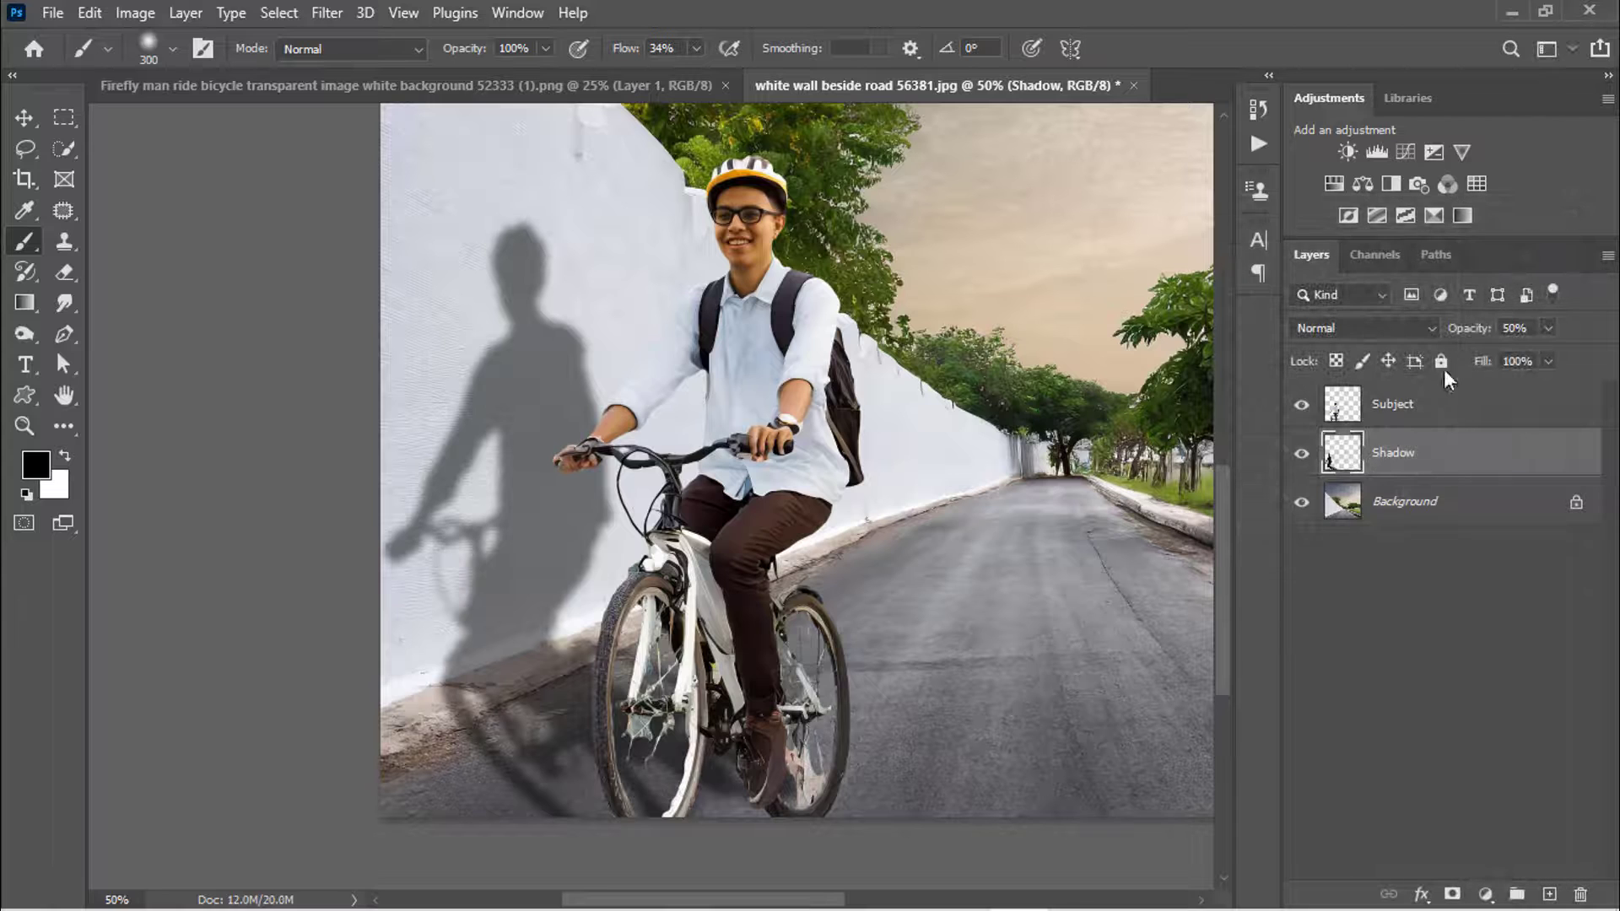
- Add a layer mask to the Shadow layer and select the Gradient tool
left_click(1452, 894)
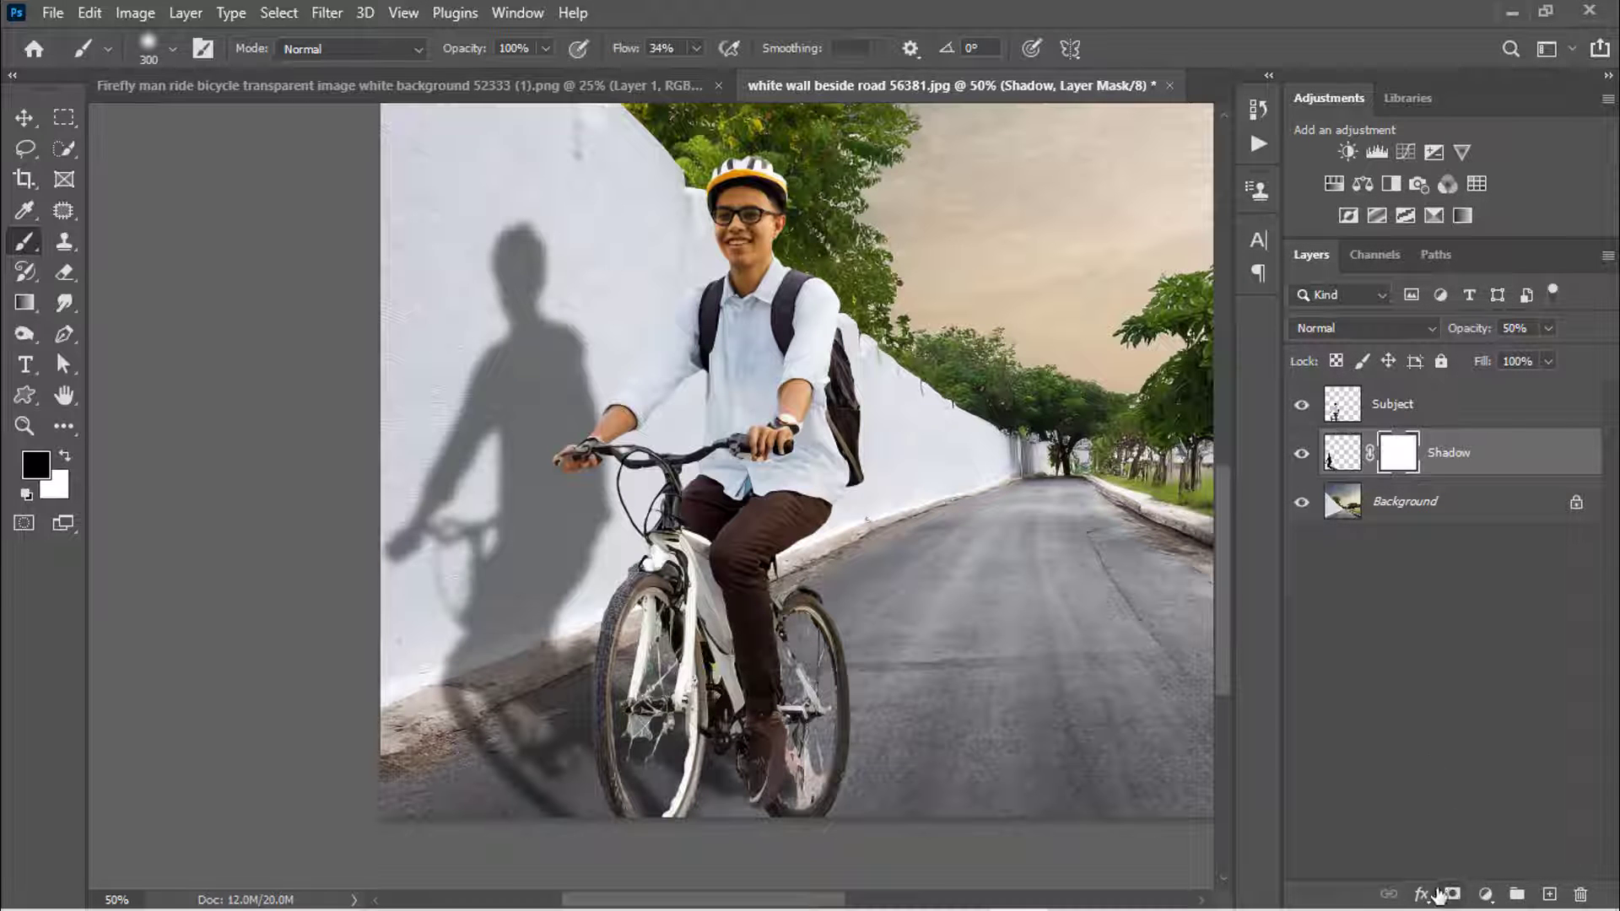
left_click(25, 303)
right_click(25, 304)
left_click(114, 301)
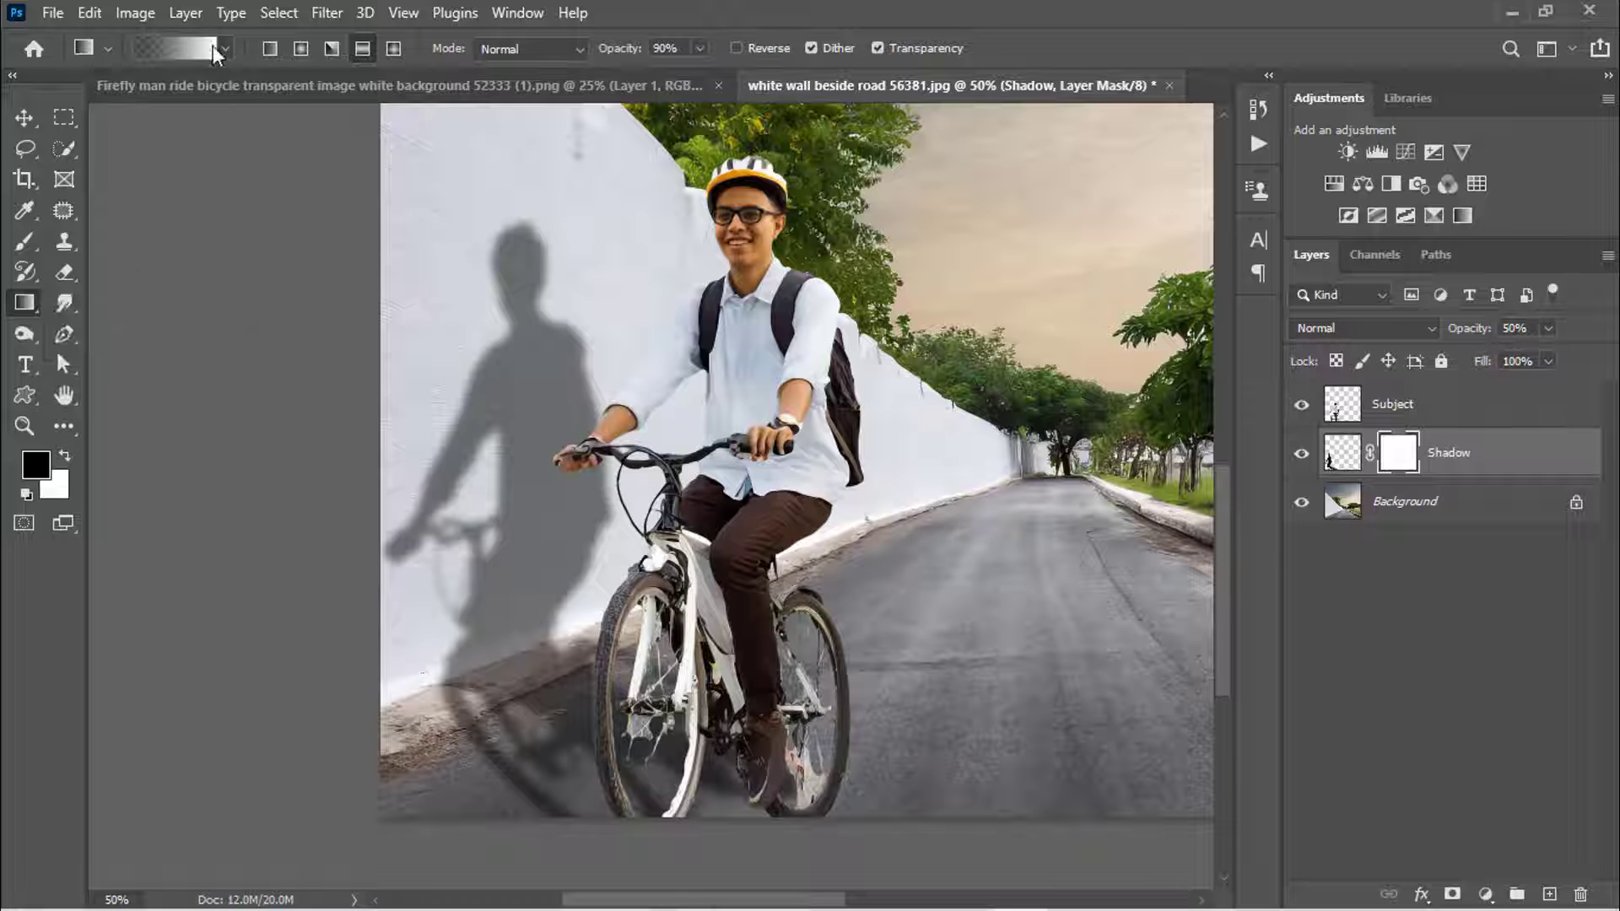
- Draw a black-to-white gradient on the mask so the shadow fades toward its top
left_click(221, 49)
left_click(95, 102)
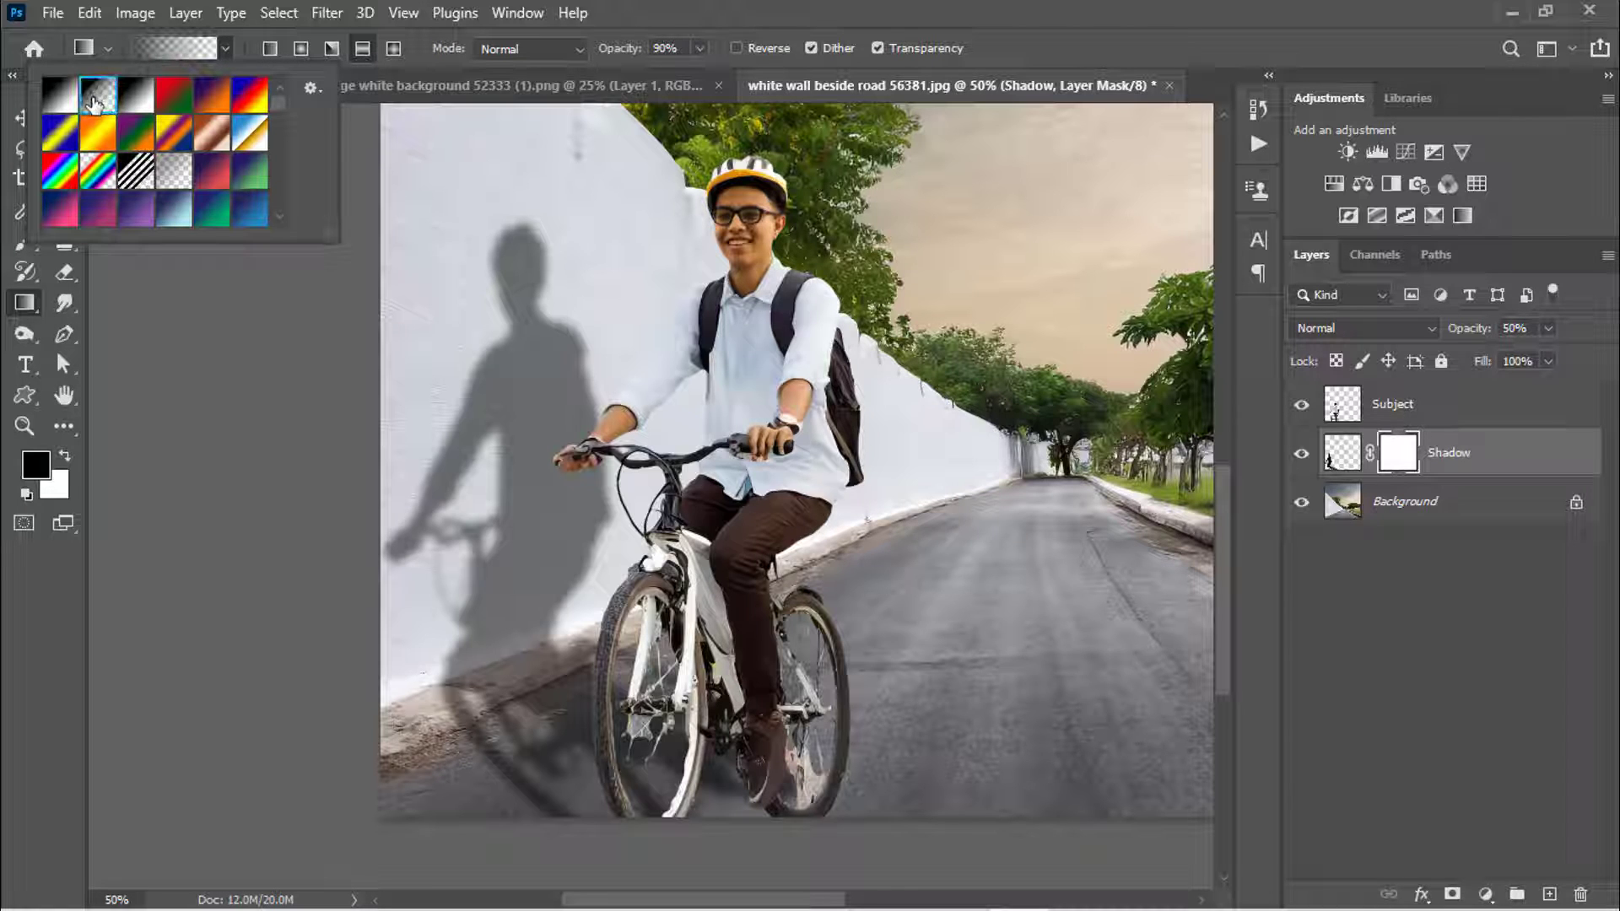
left_click(57, 105)
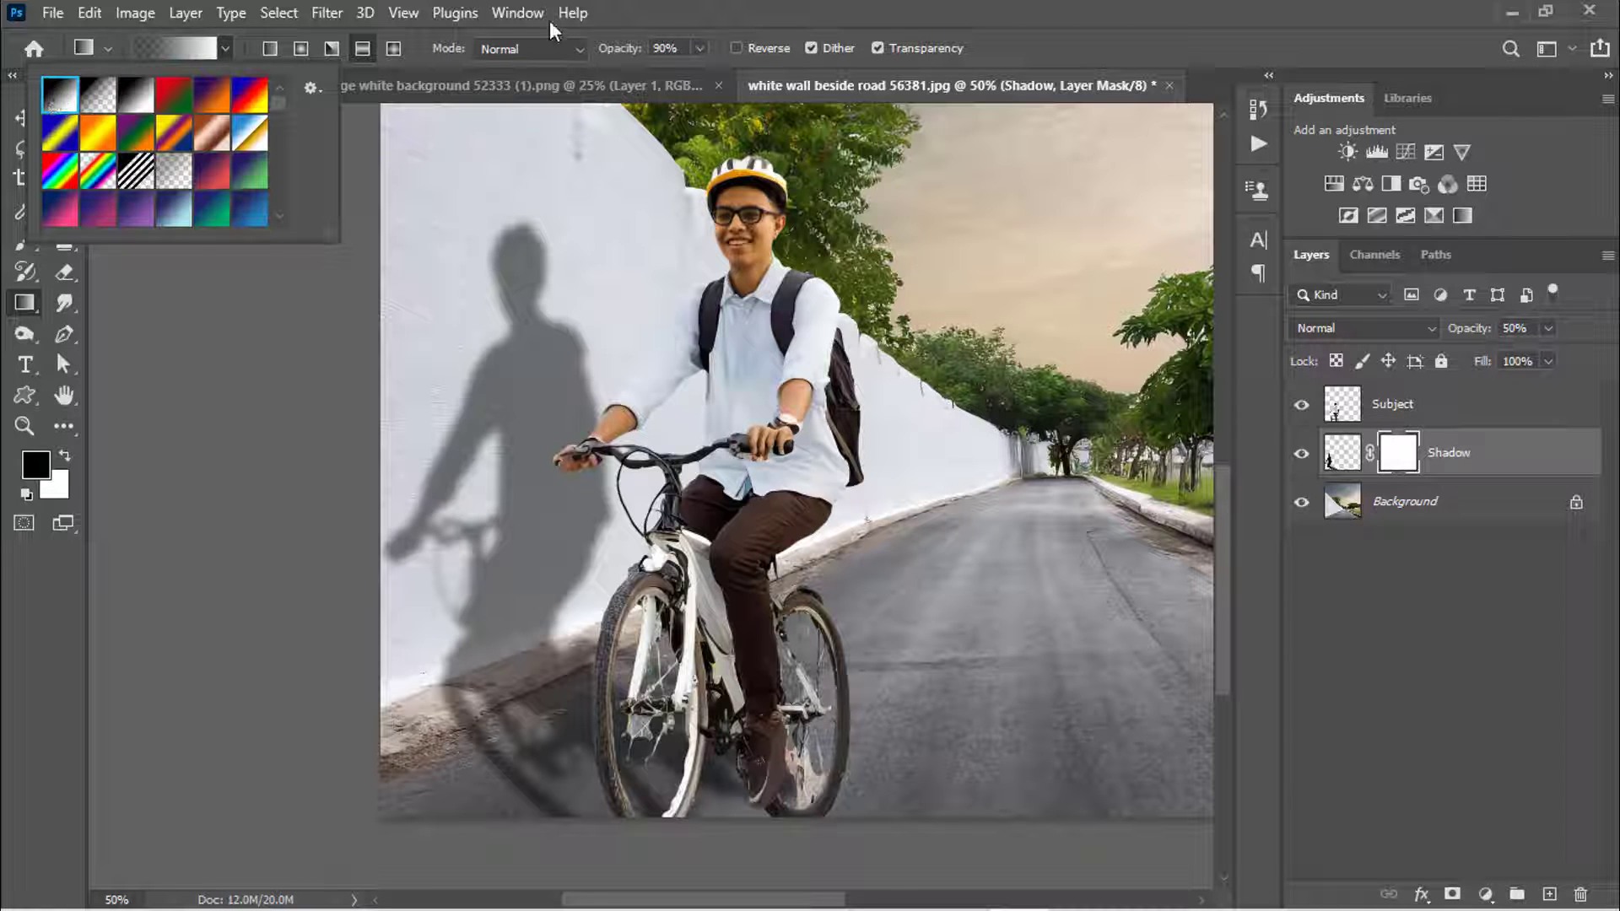
left_click(652, 14)
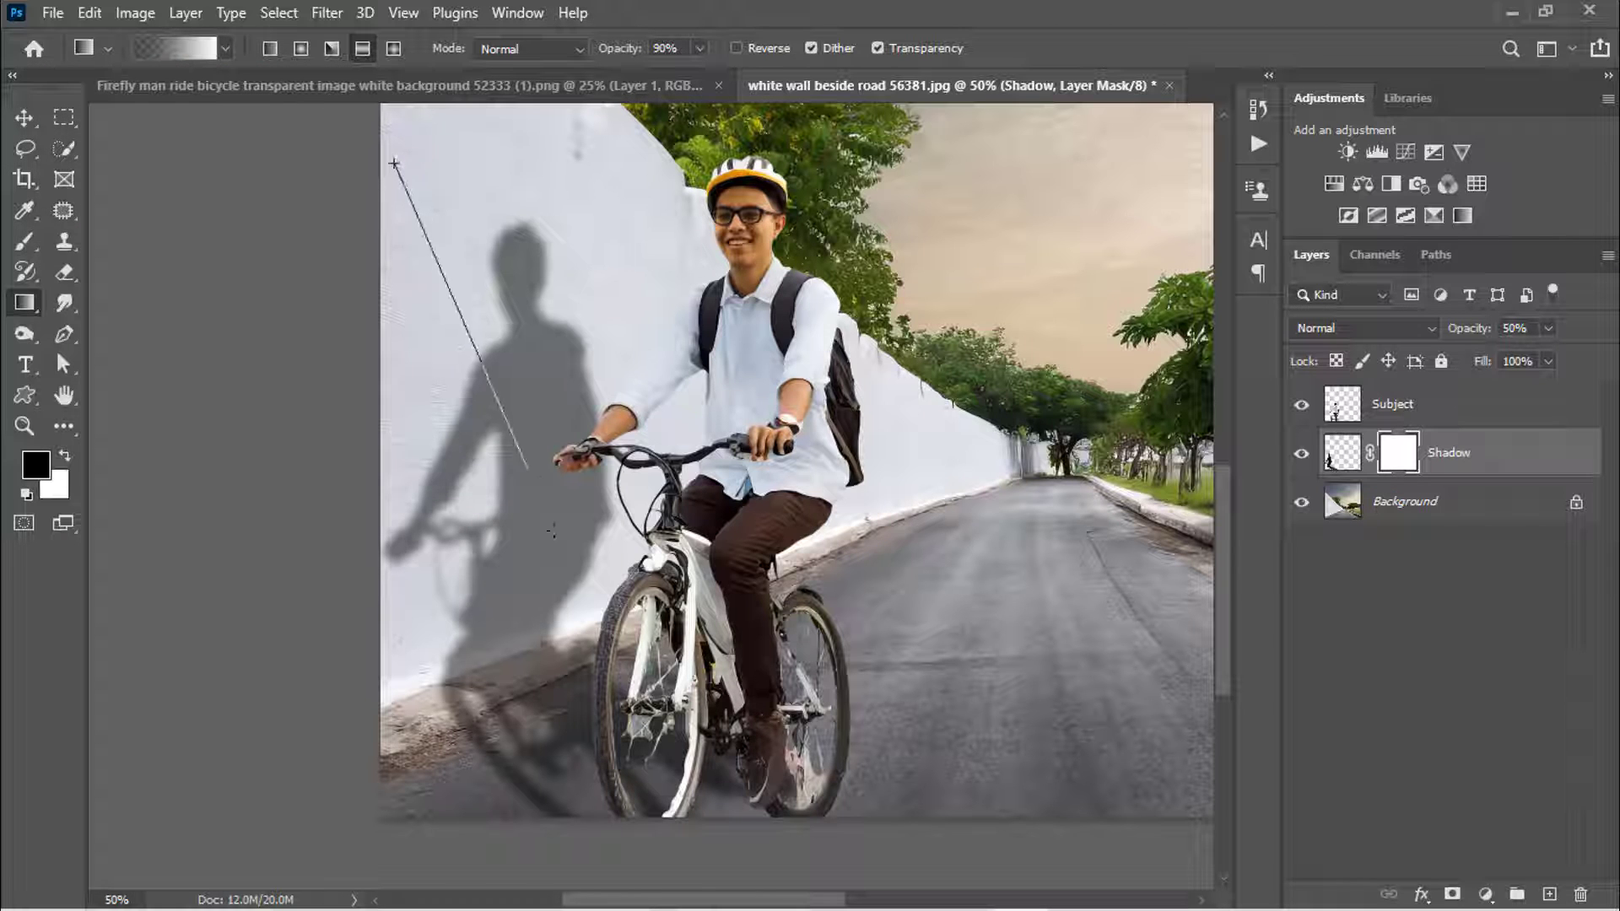
left_click_drag(553, 530, 591, 607)
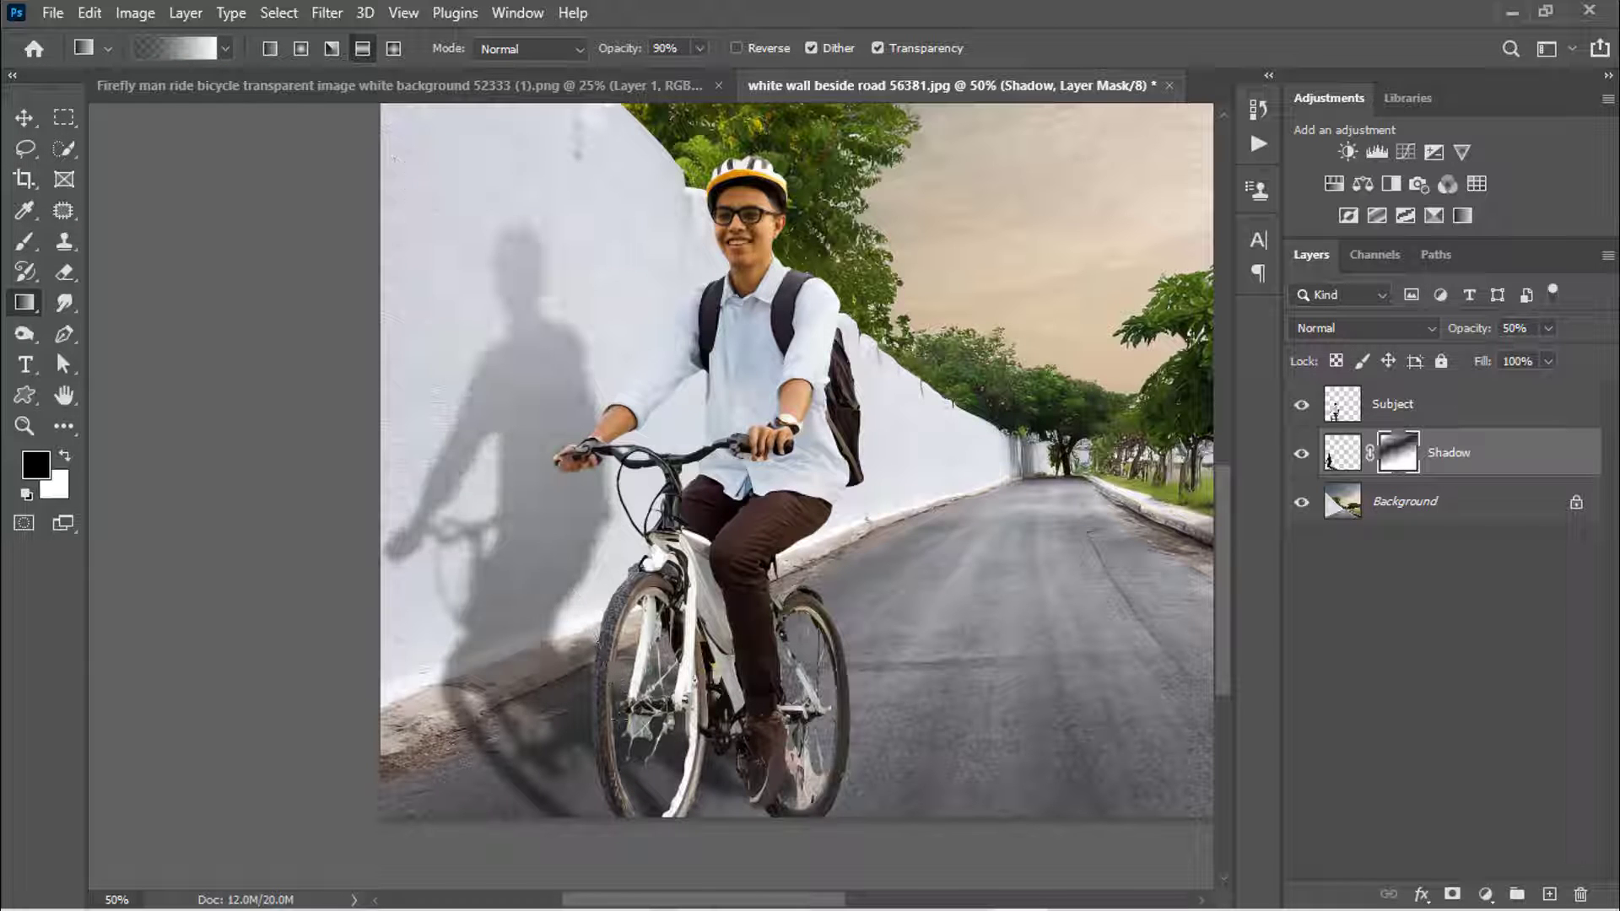
scroll(545, 597, "down", 1)
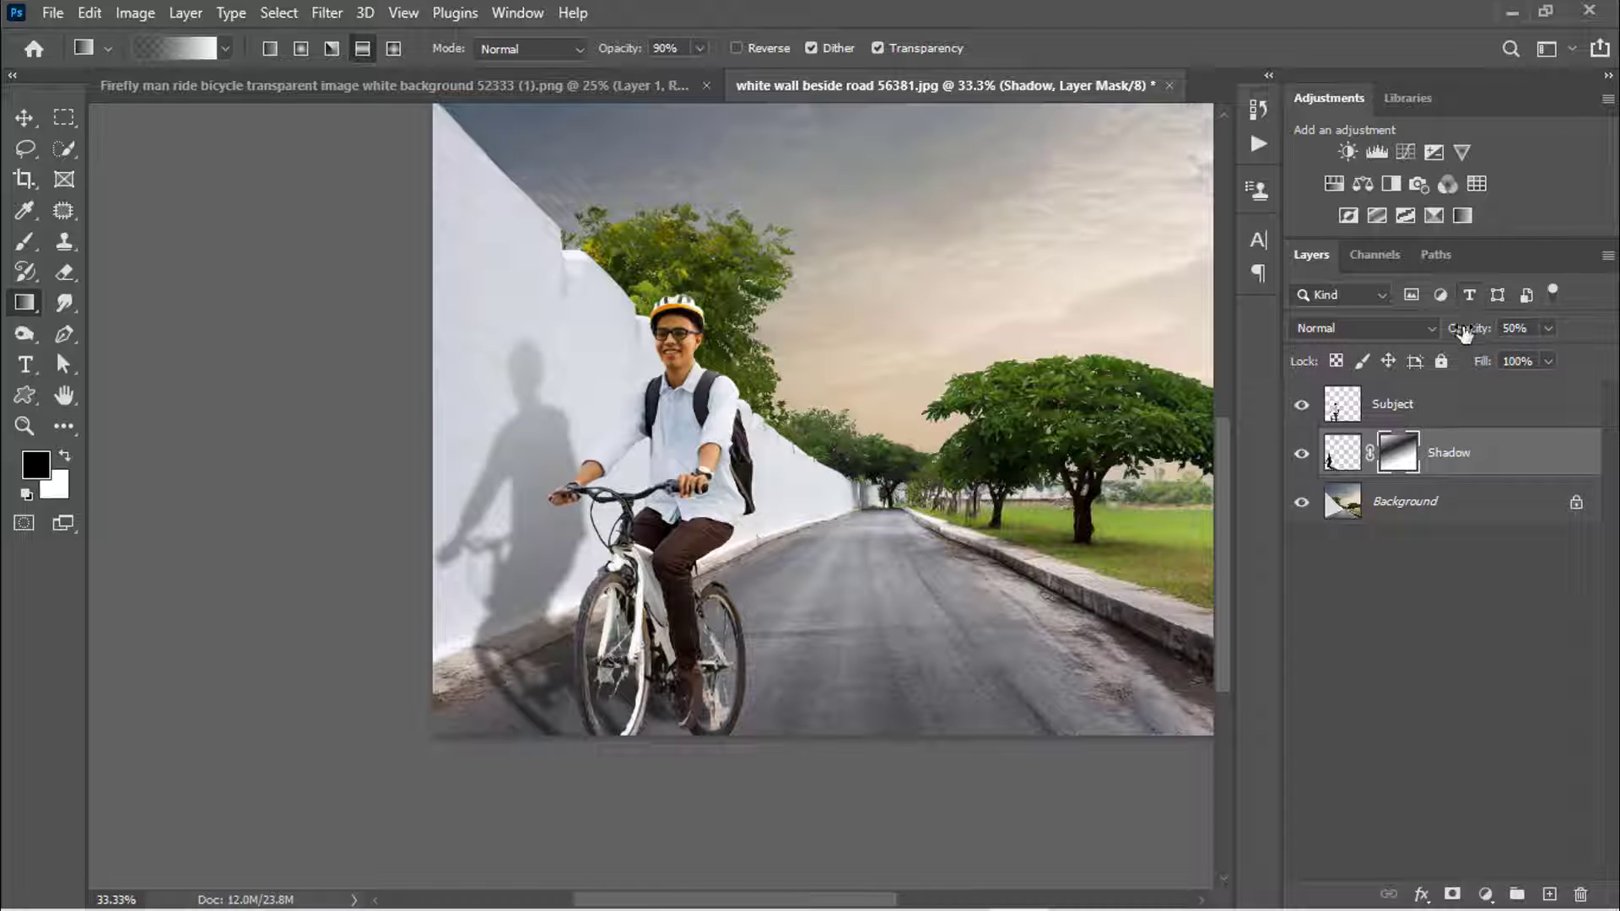
left_click_drag(1464, 333, 1465, 333)
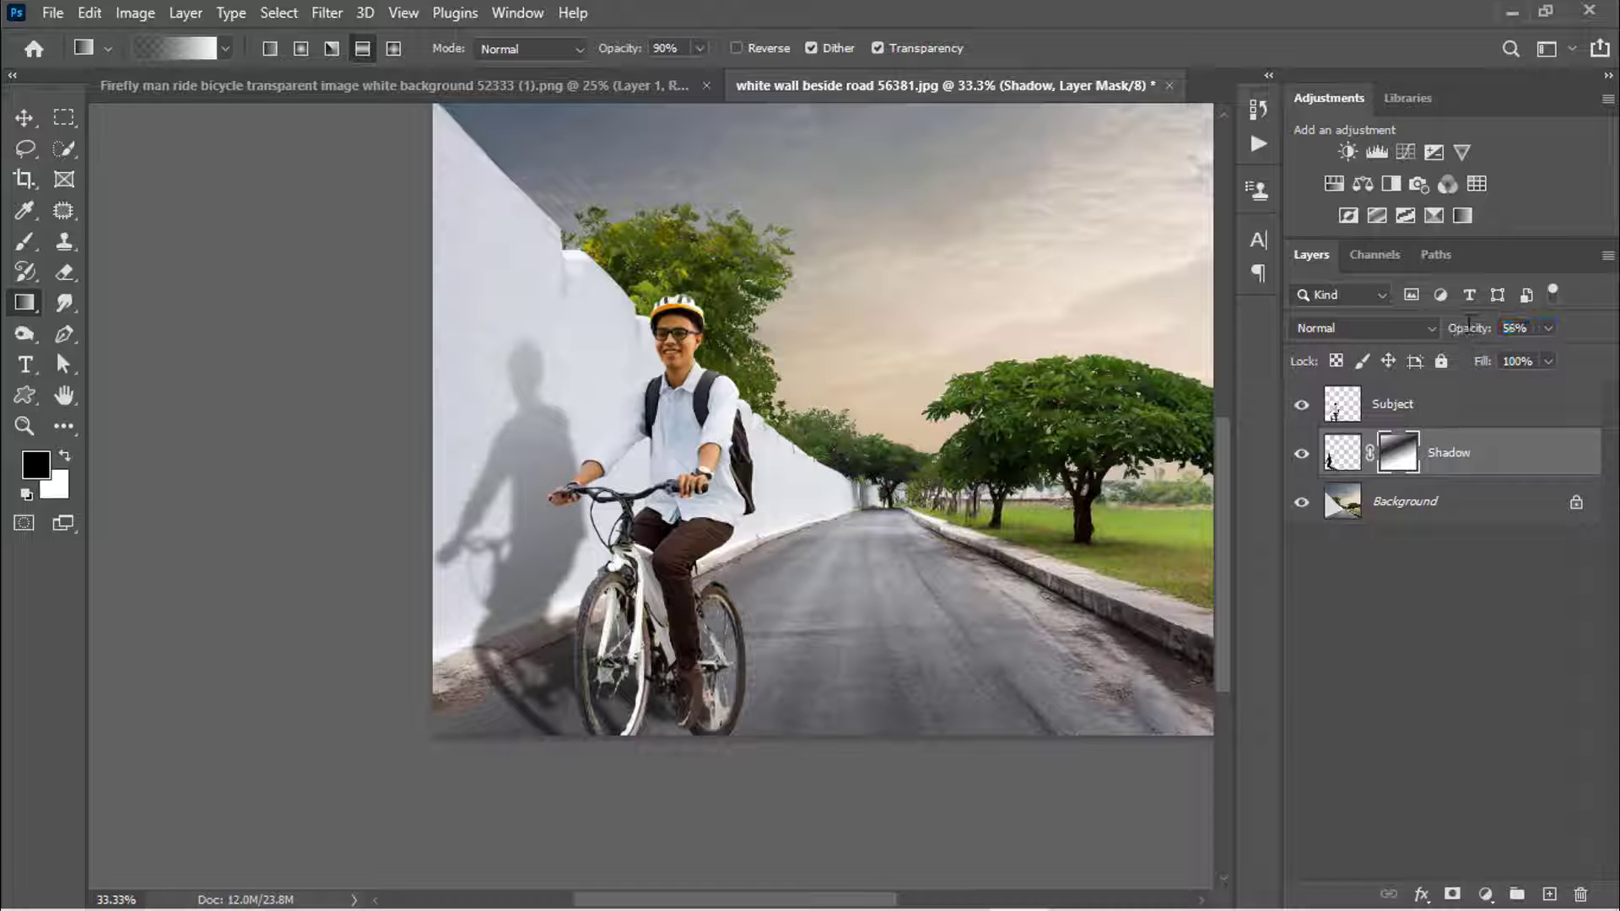
type("60")
type("50")
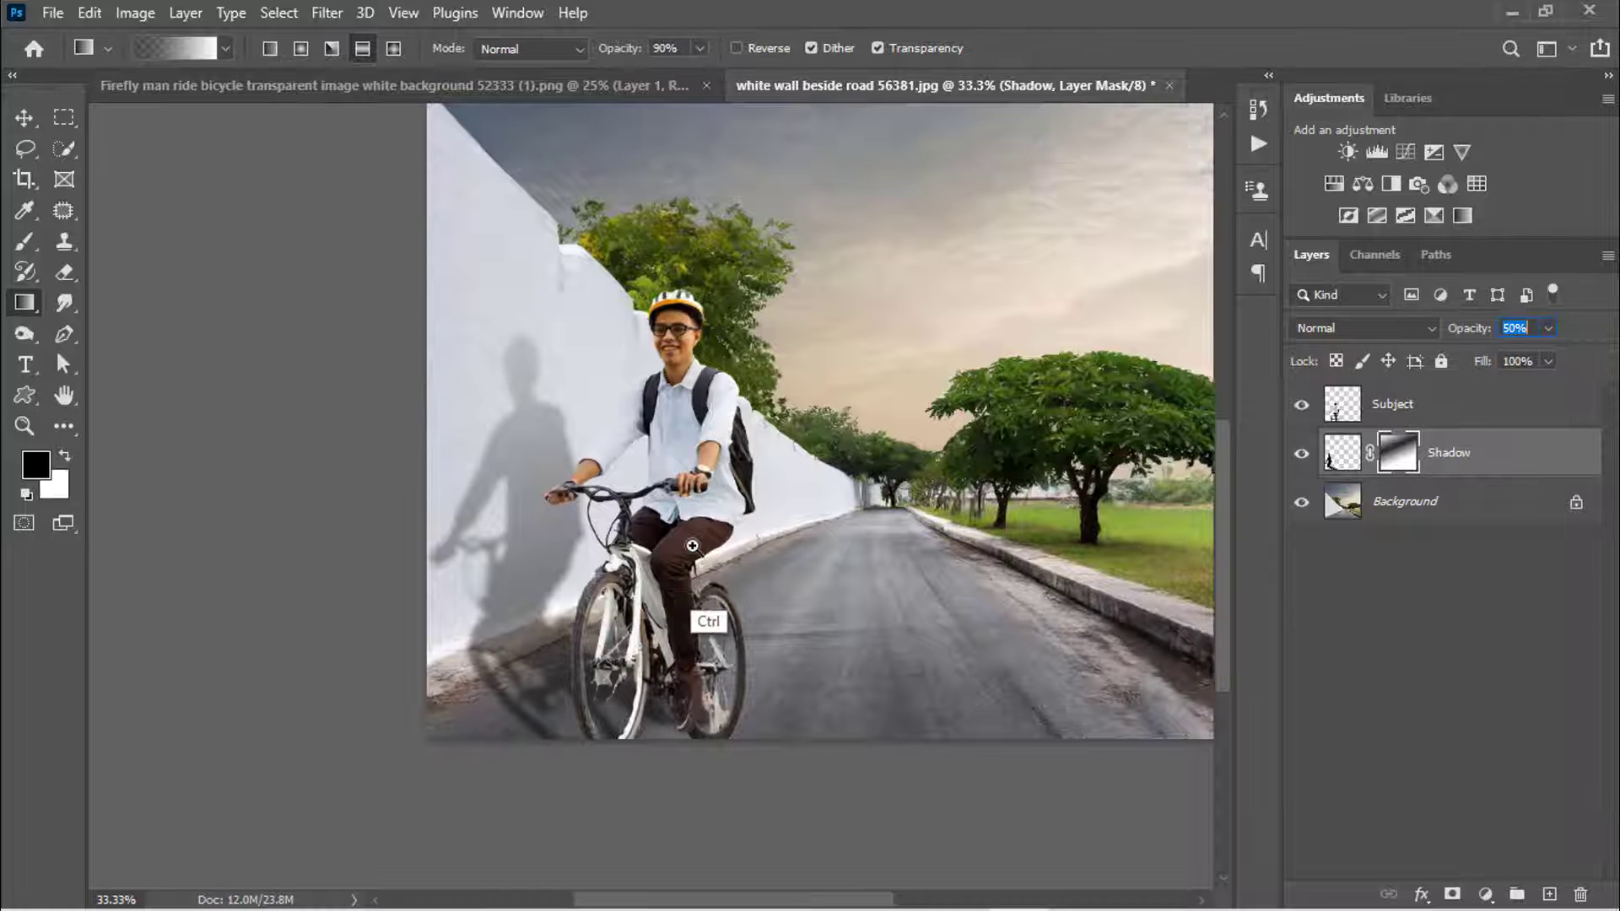
left_click(770, 518, "ctrl")
left_click(1302, 455)
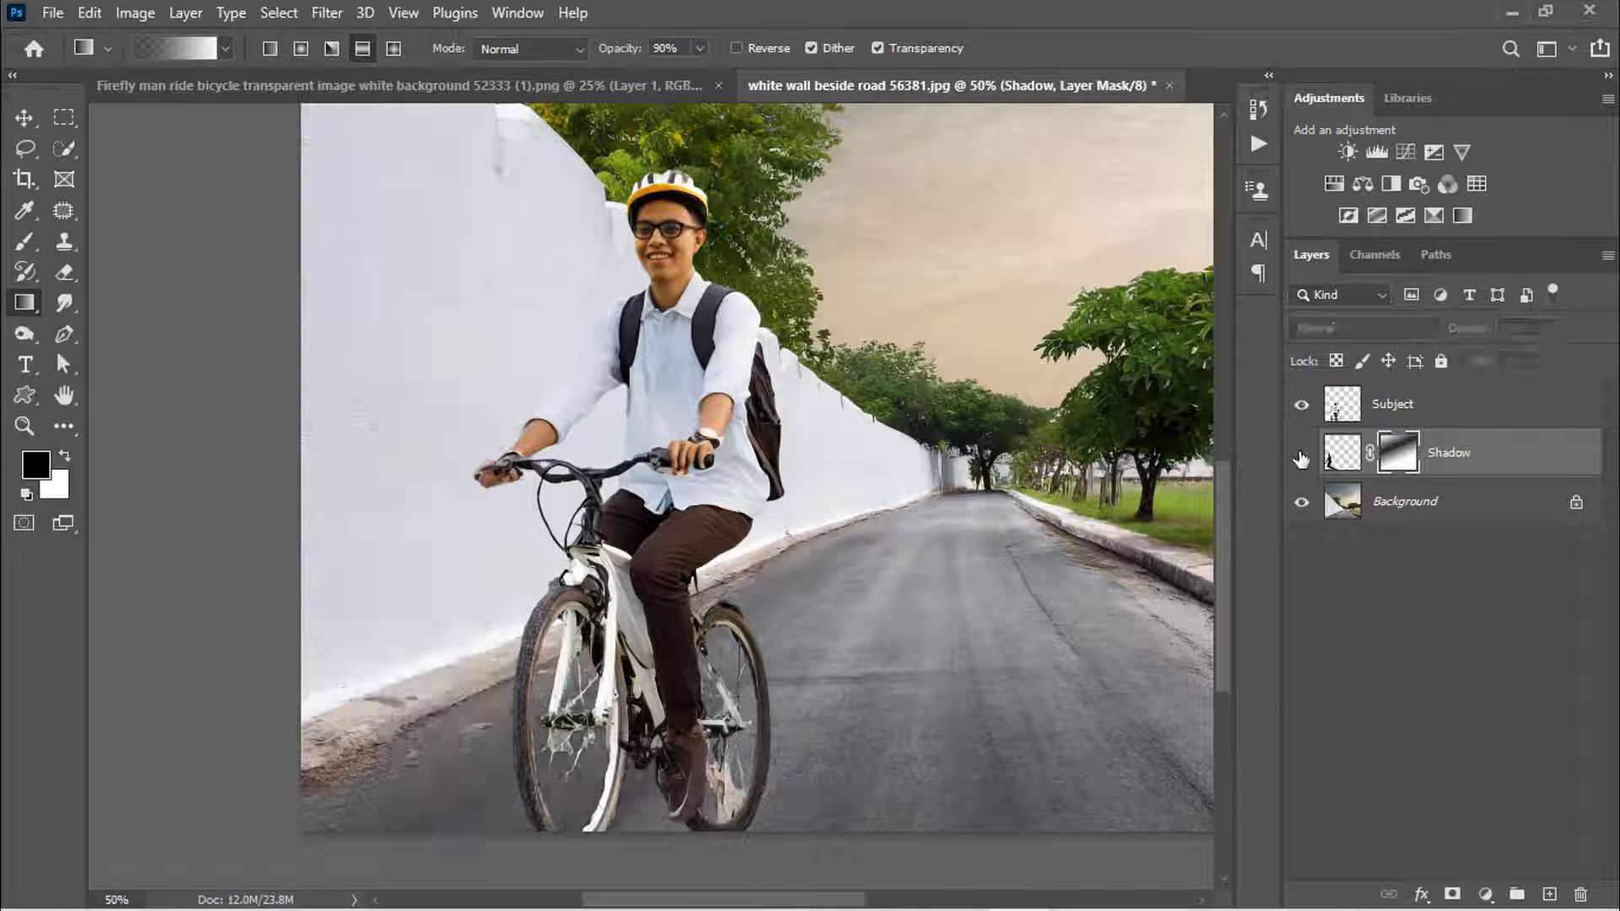
left_click(1302, 460)
left_click(964, 555, "alt")
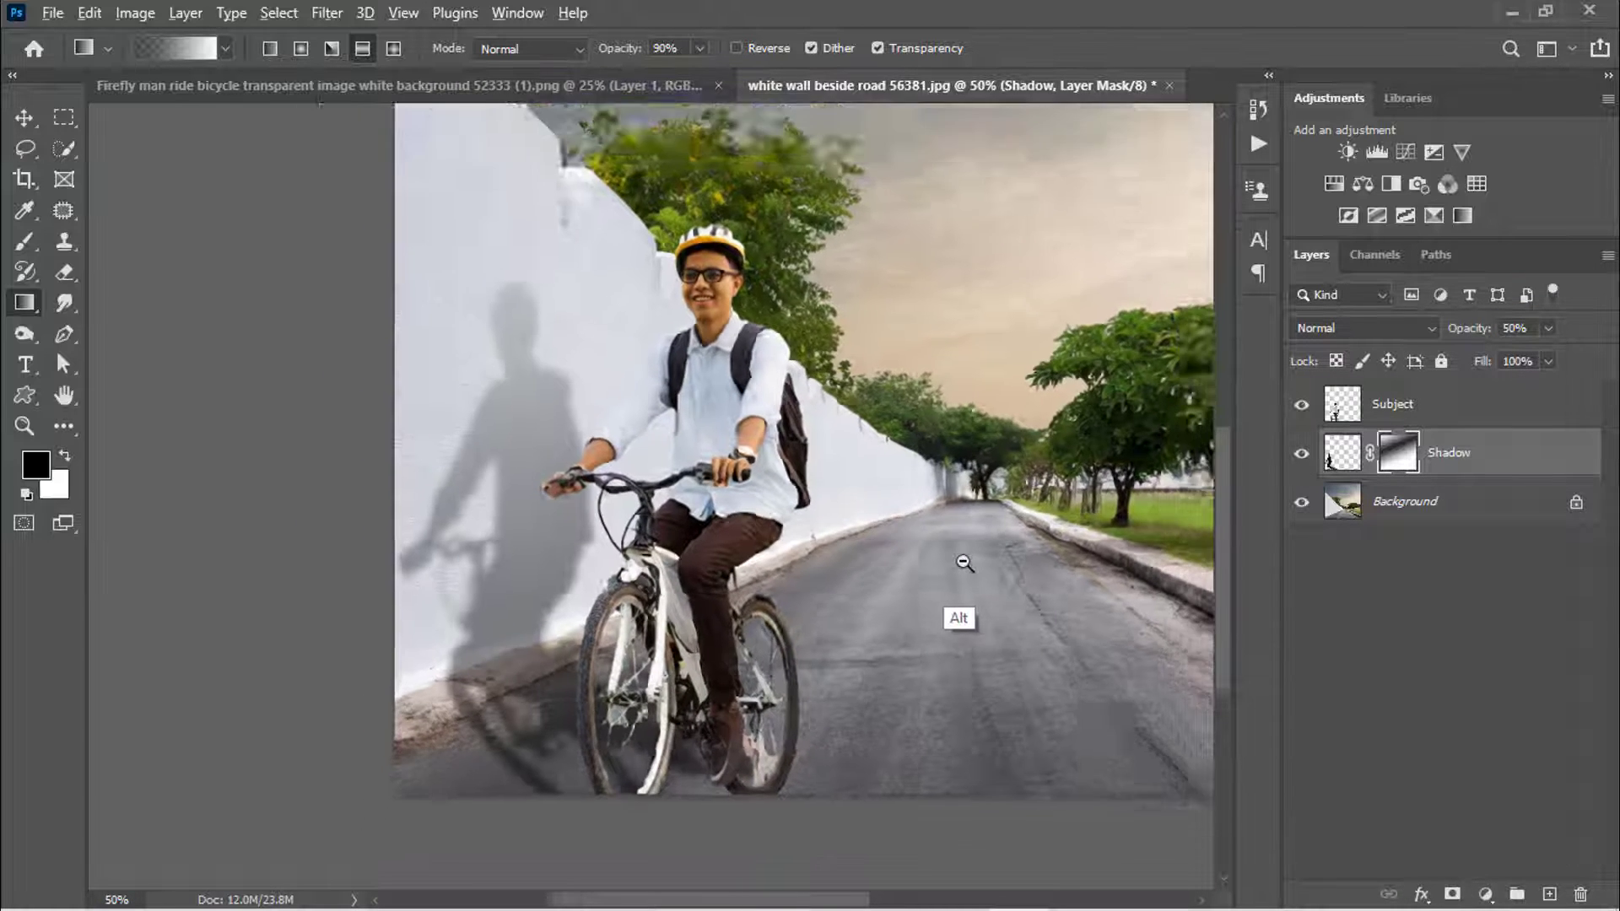
left_click(891, 500, "ctrl")
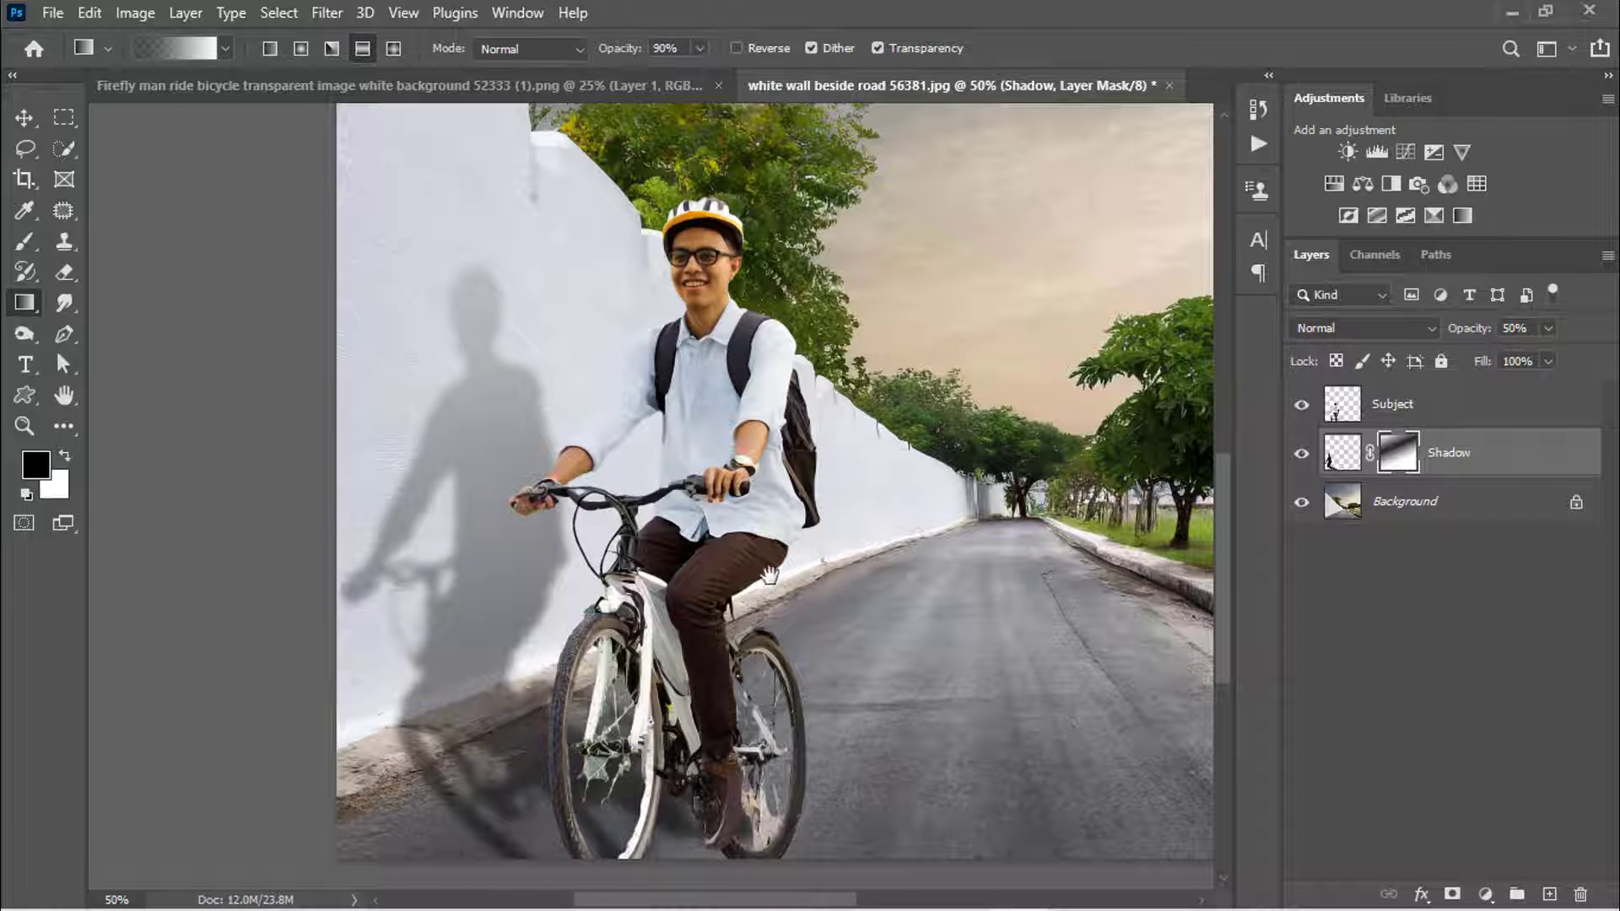
left_click_drag(768, 576, 747, 581)
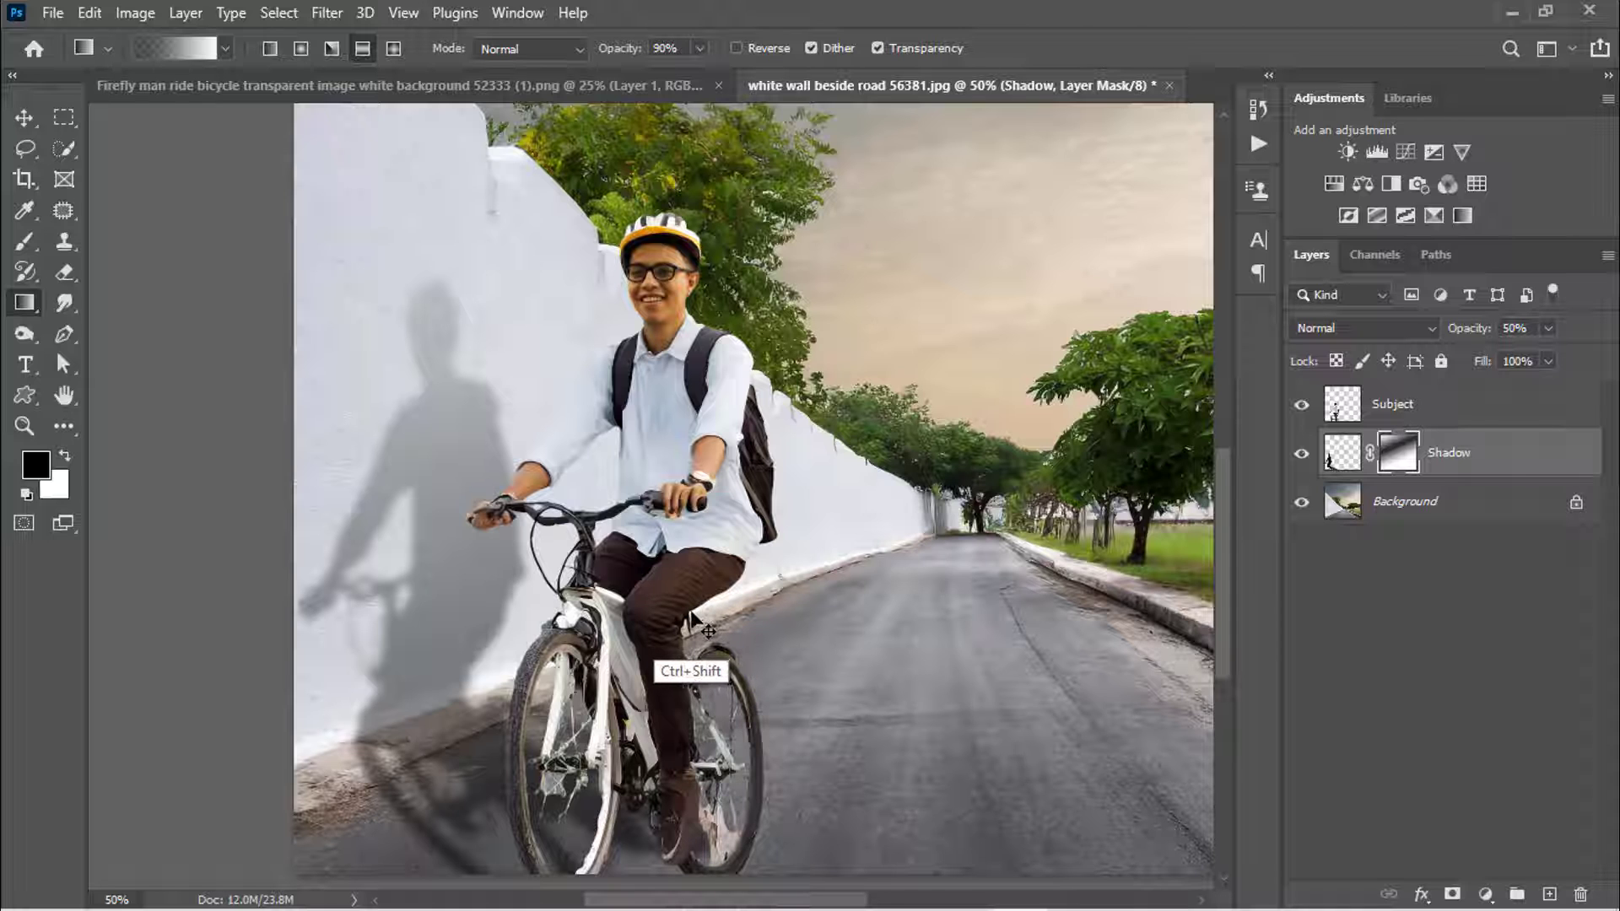
- Save a JPEG copy named 'Create Real Drop Shadow' on the Desktop at Quality 12 (Maximum)
key("ctrl+shift+s")
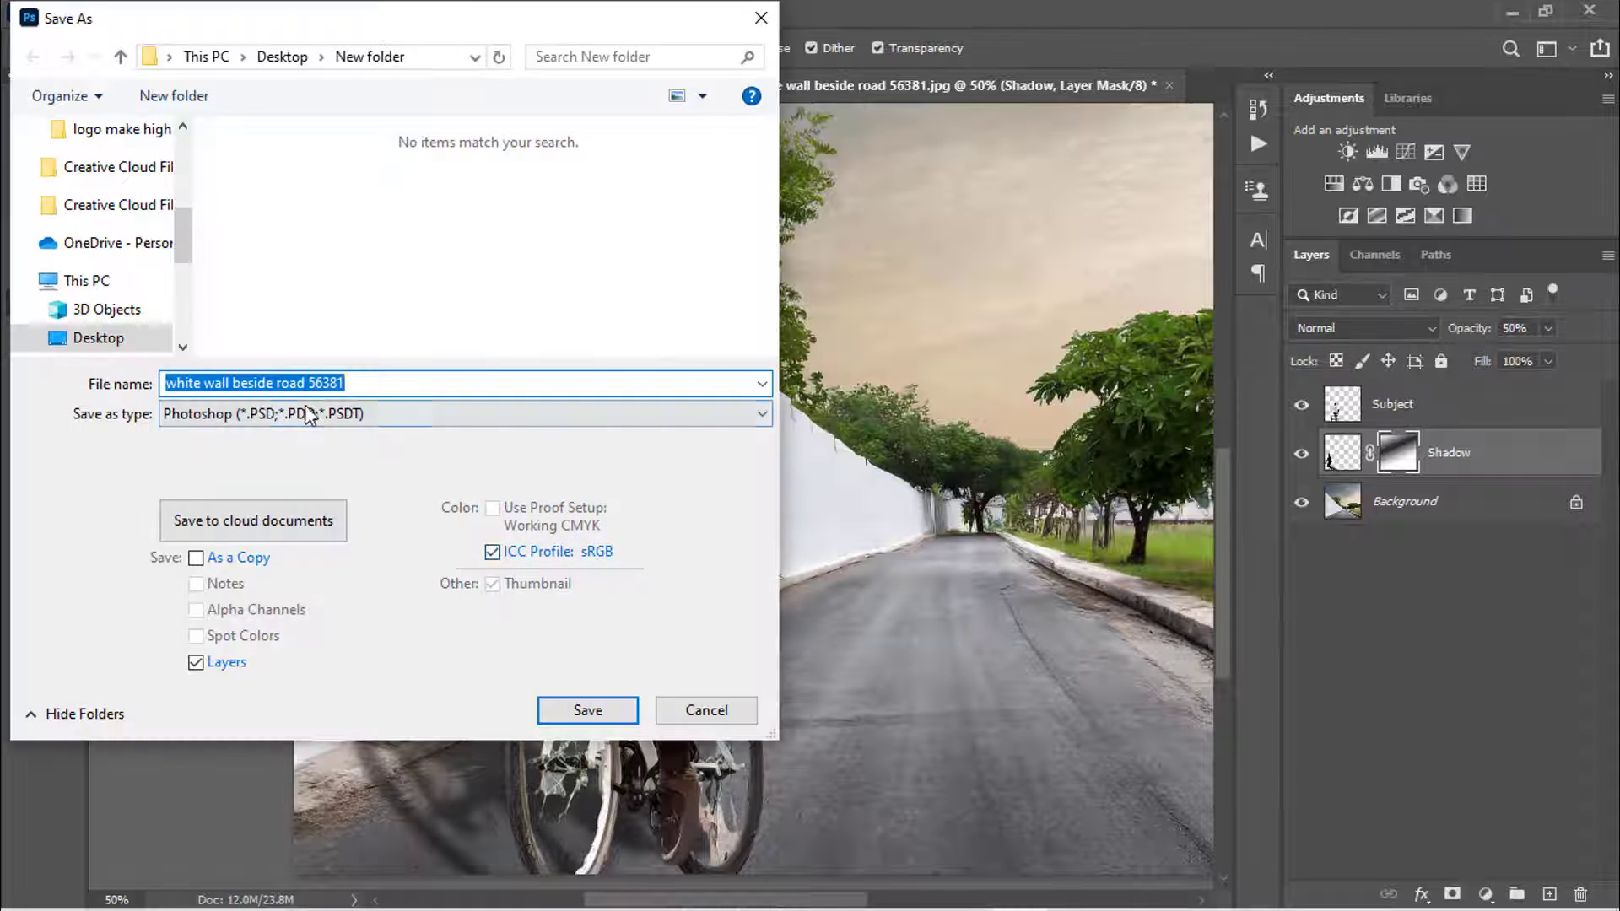
left_click(307, 413)
left_click(292, 594)
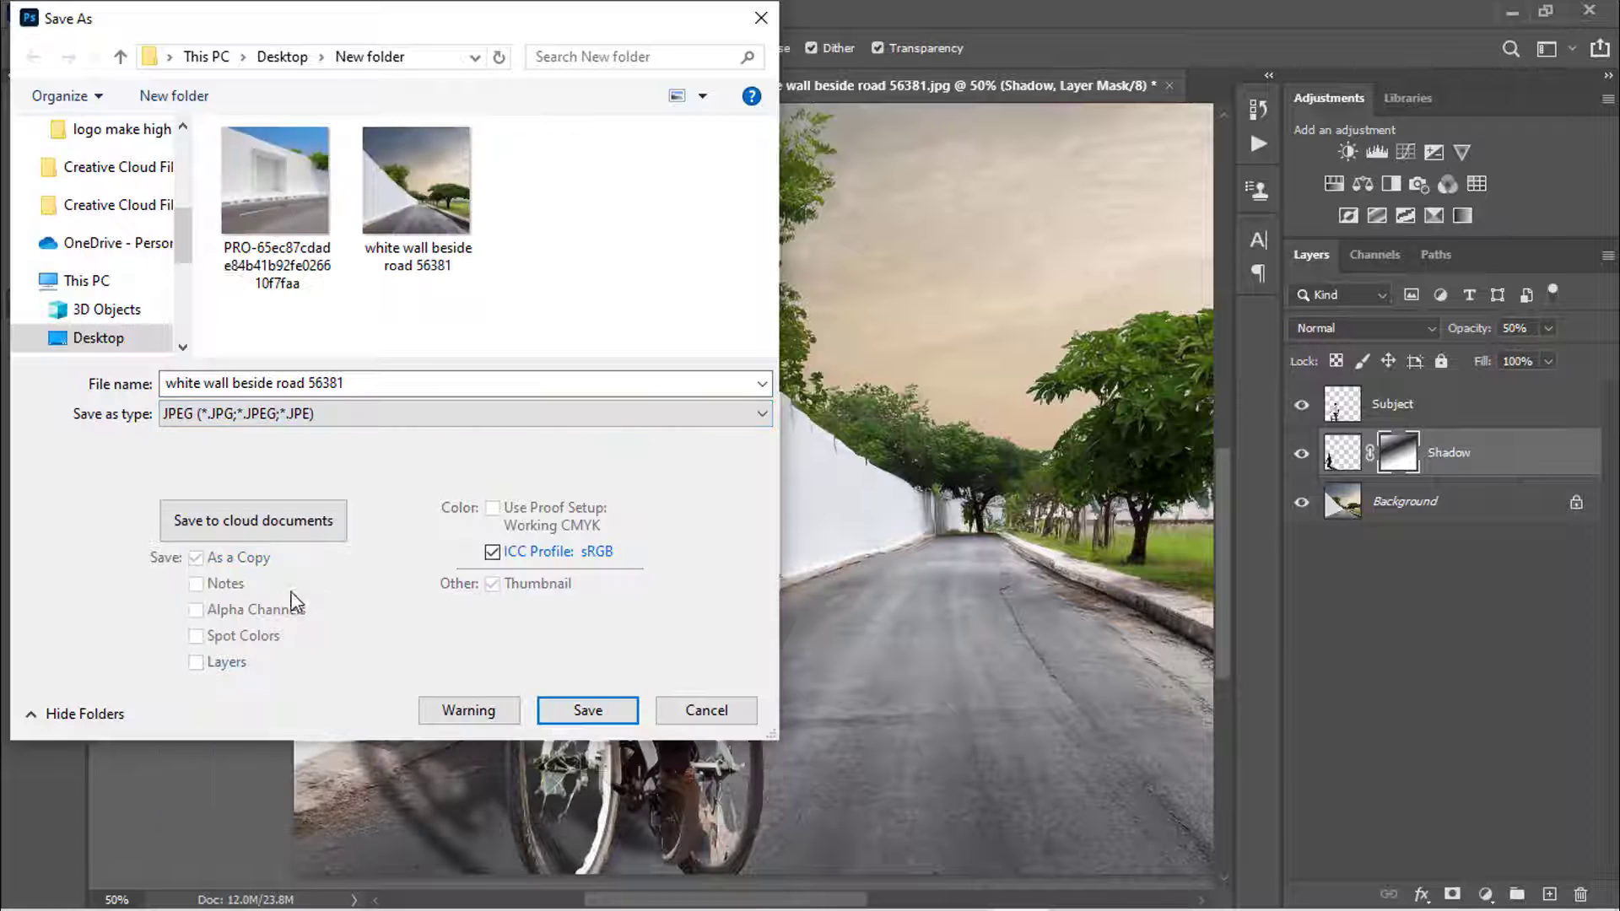
left_click(125, 339)
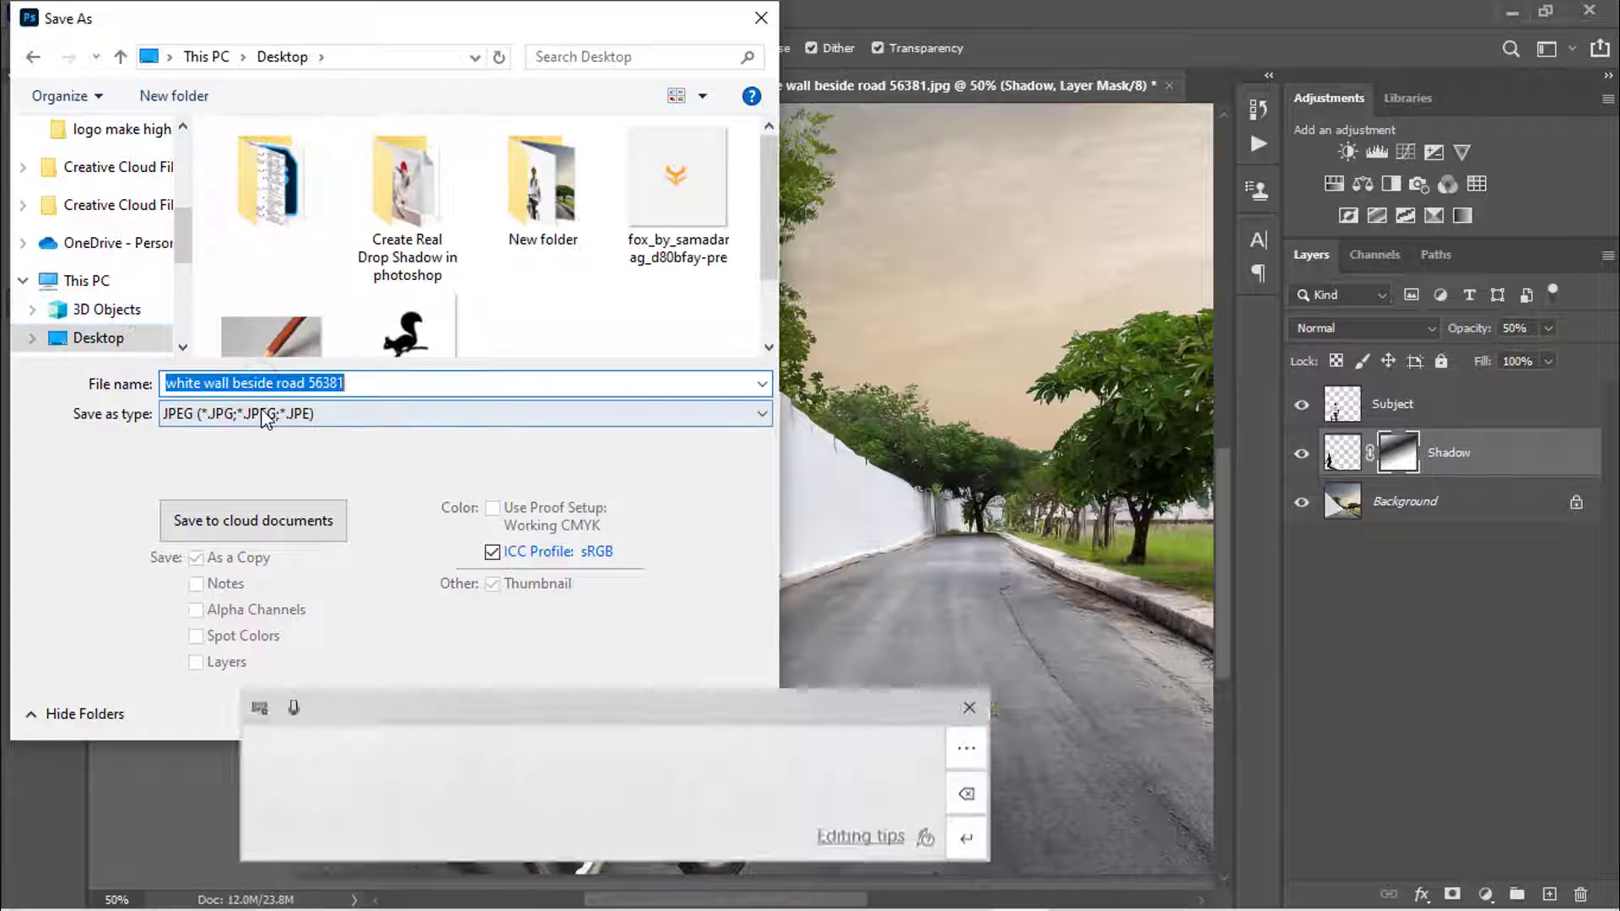
type("Crea")
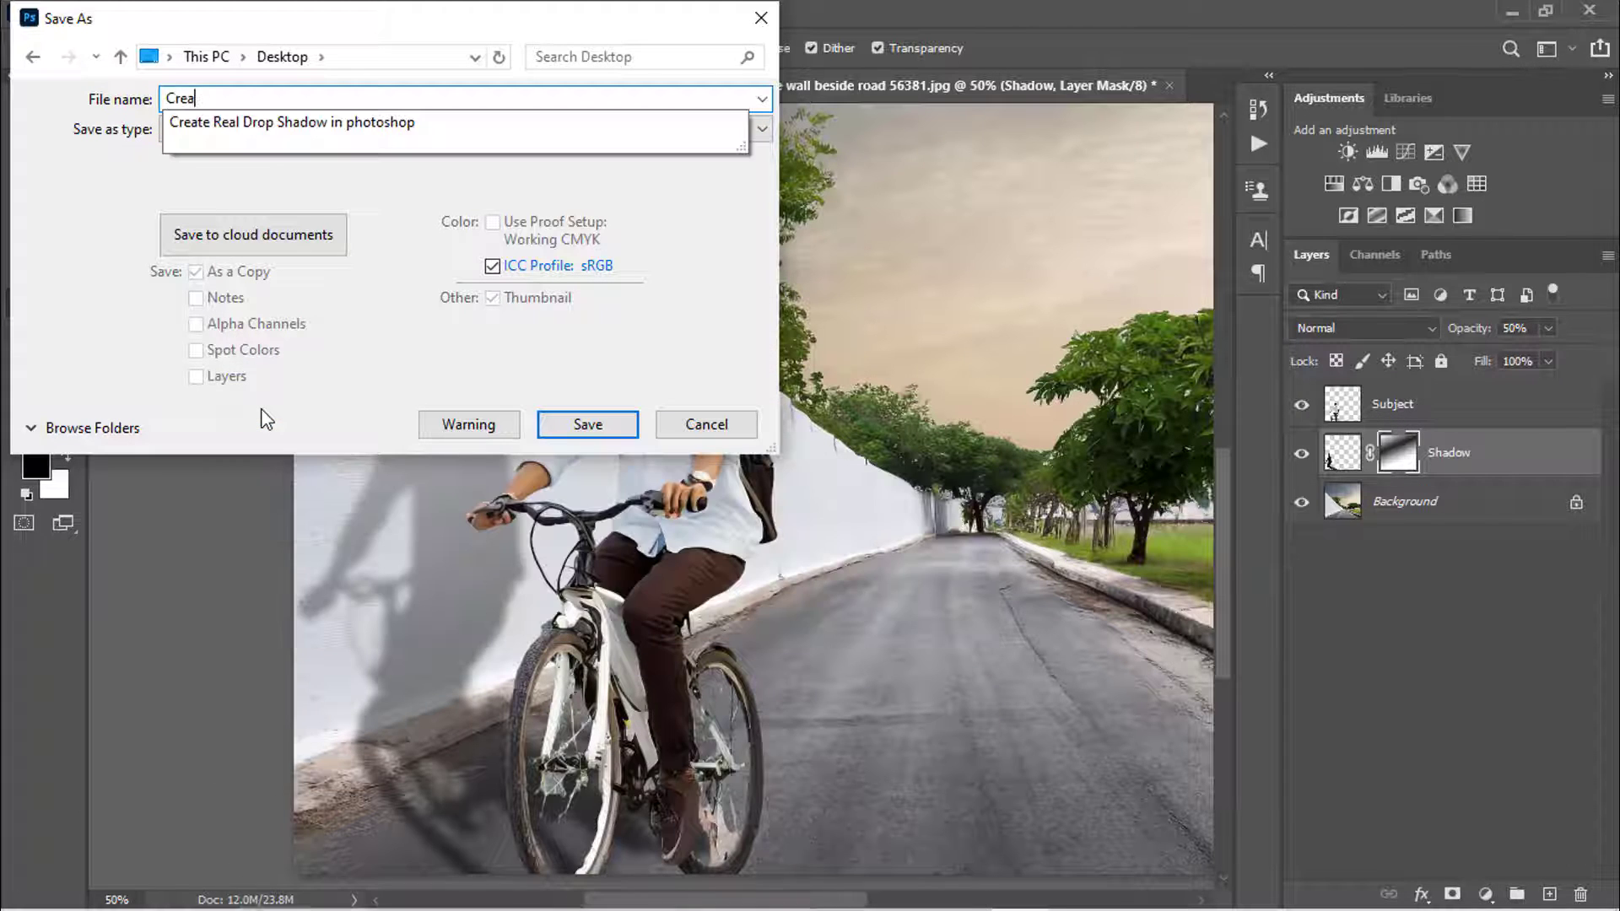
type("te ")
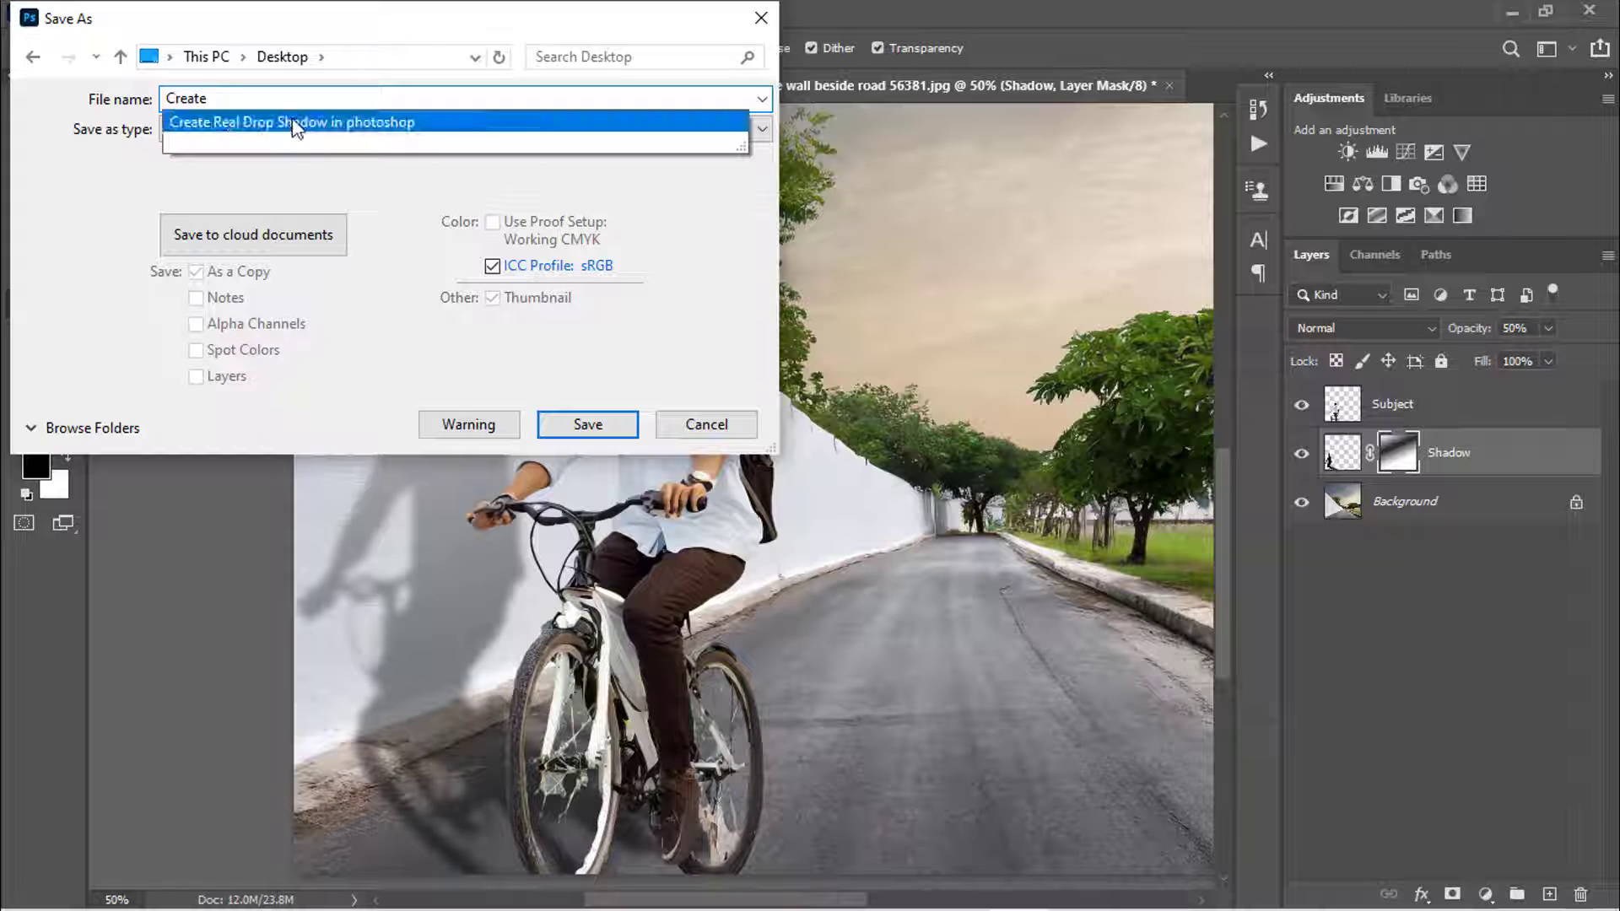
type("Real Drop Shadow")
key("Delete")
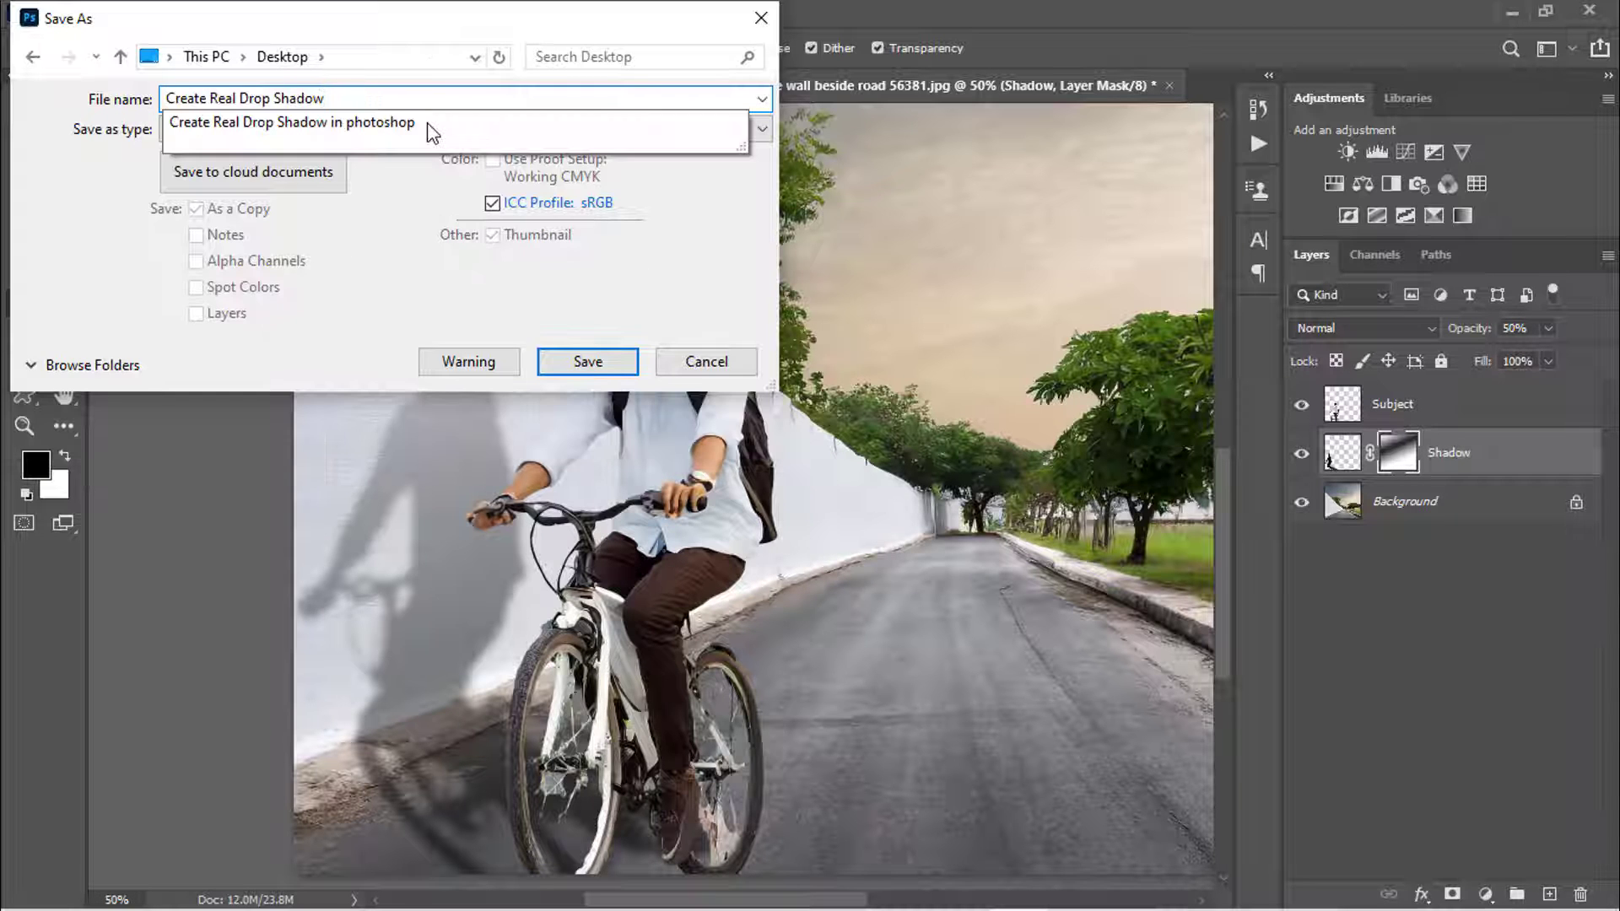
key("Return")
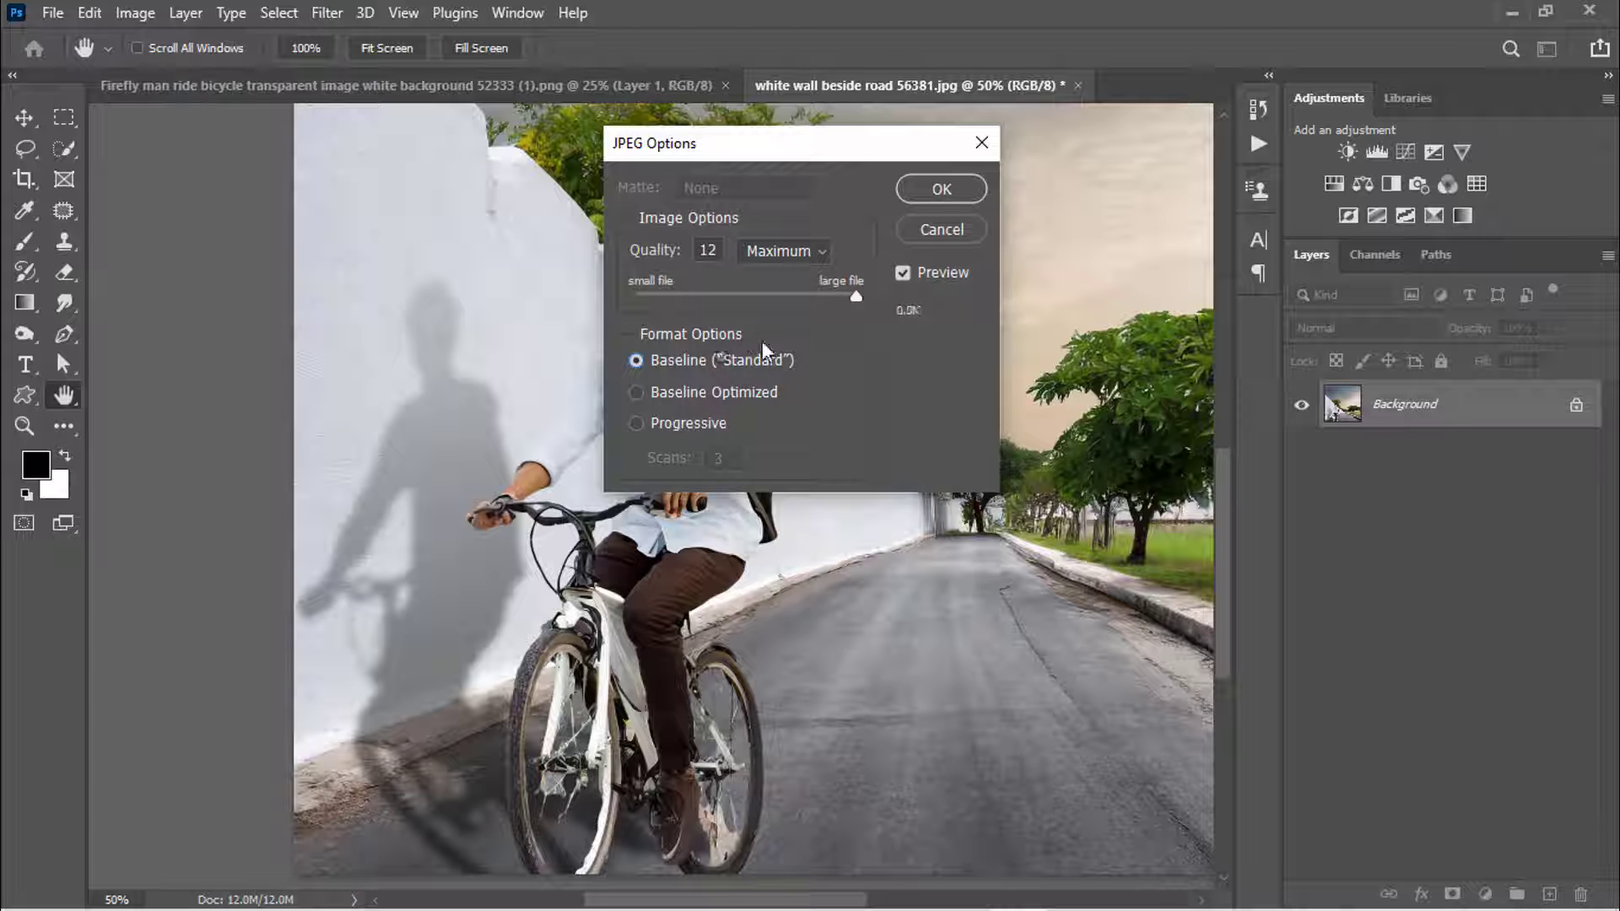
left_click(942, 189)
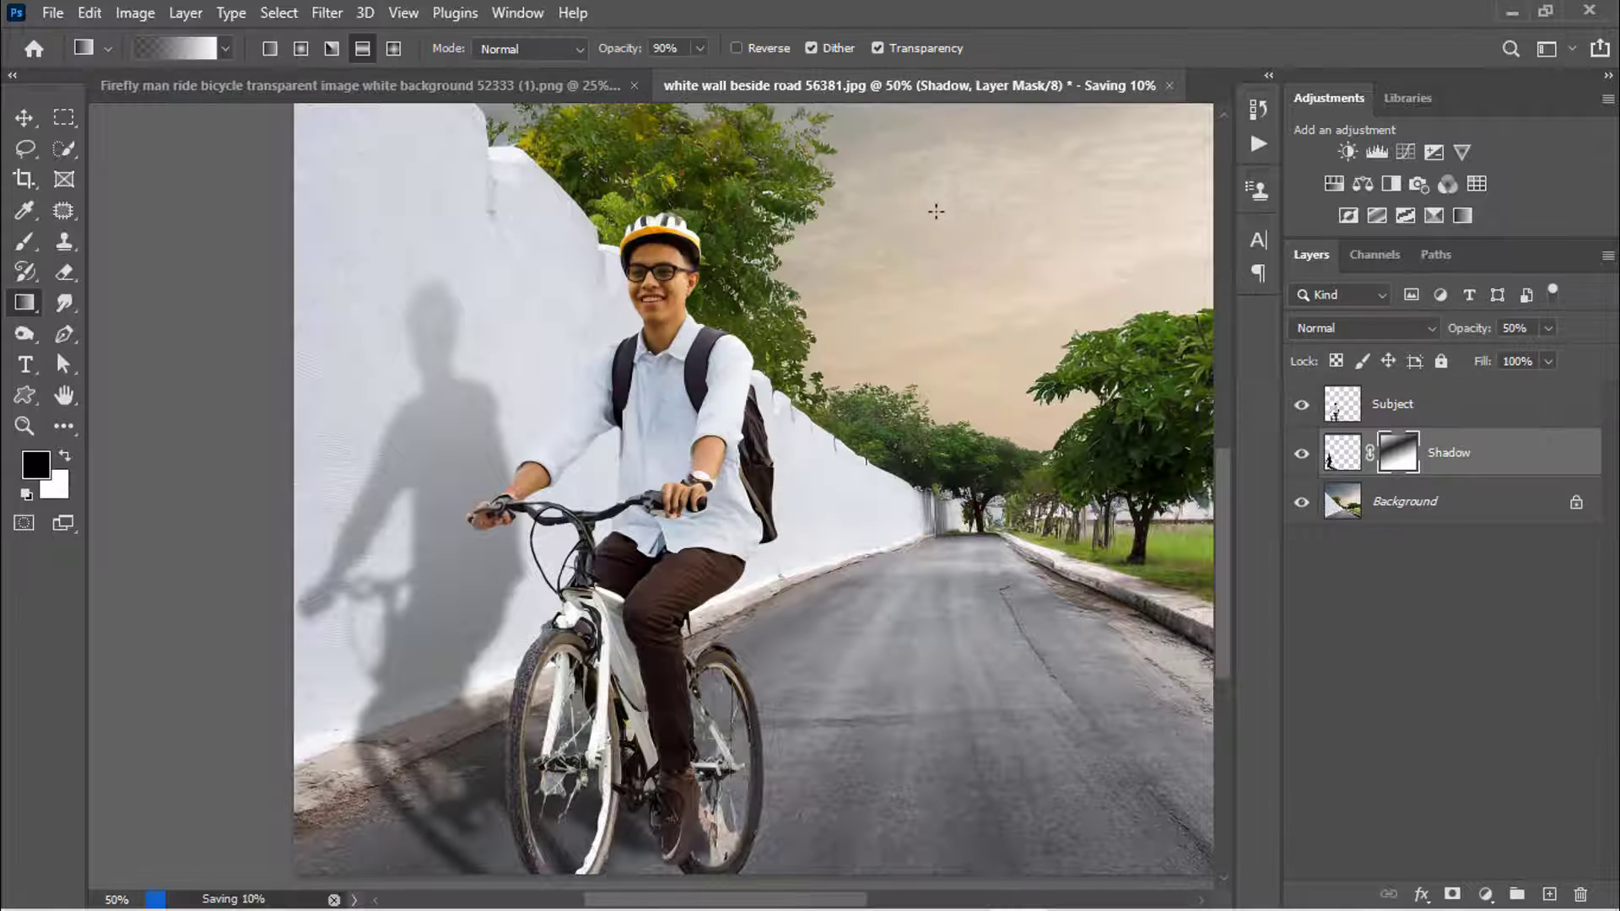